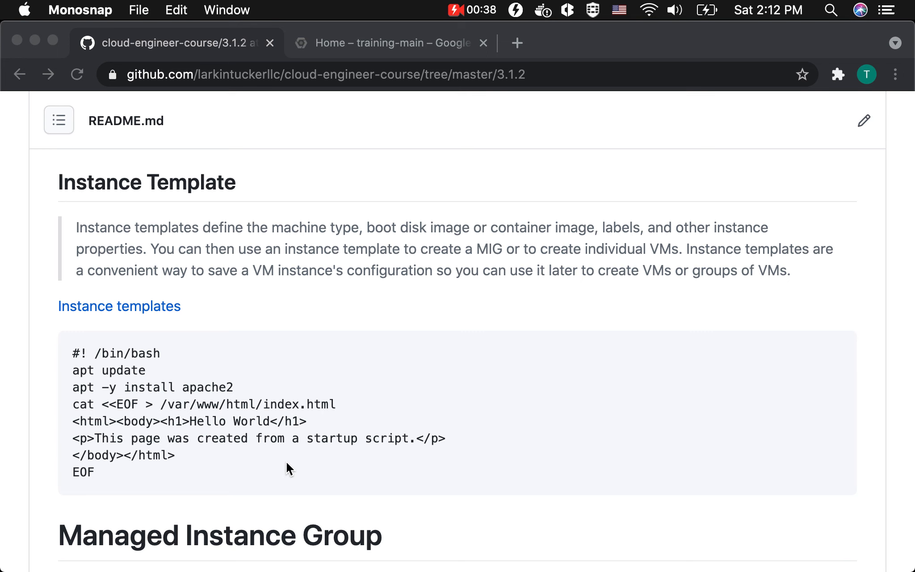
# Switch to the Google Cloud console and start a new Compute Engine instance template
pyautogui.click(377, 41)
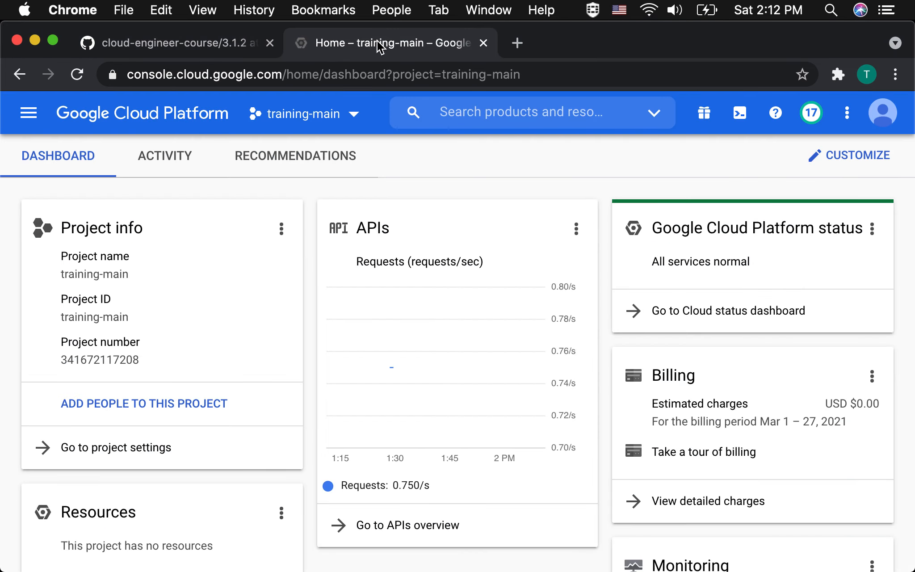
pyautogui.click(29, 115)
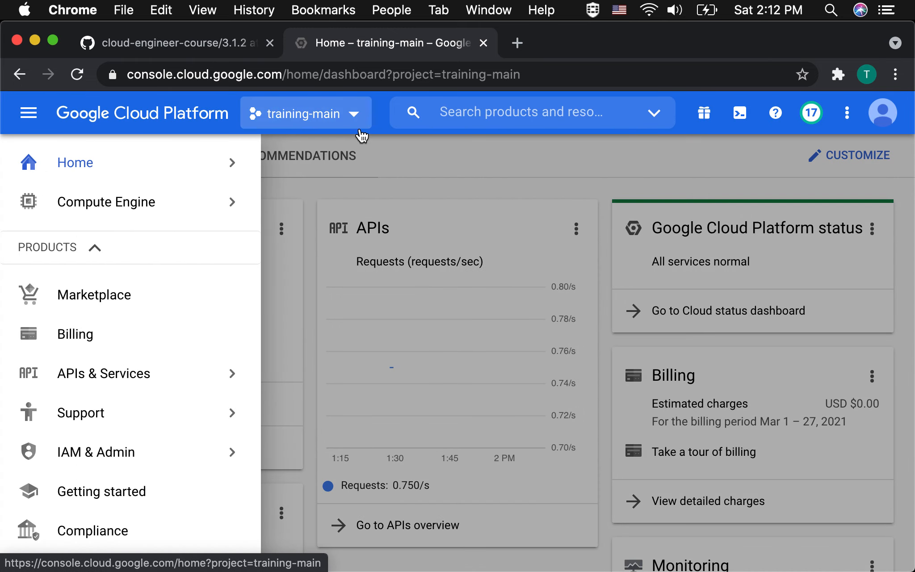
pyautogui.moveTo(126, 207)
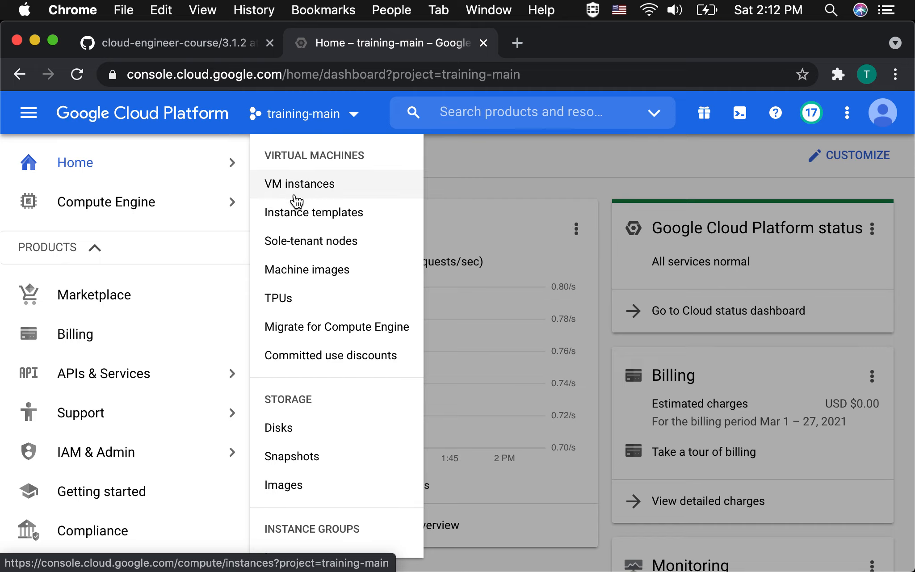
pyautogui.click(296, 213)
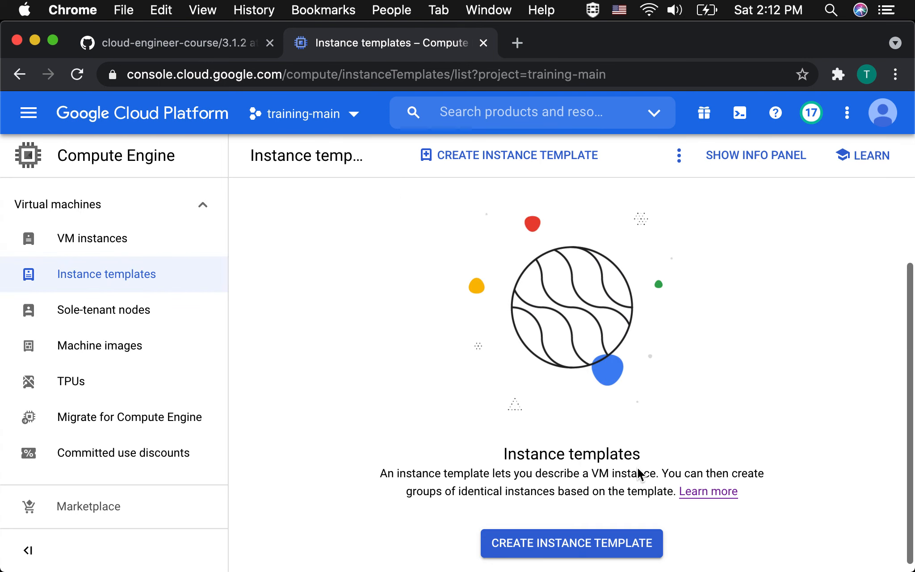
pyautogui.click(567, 536)
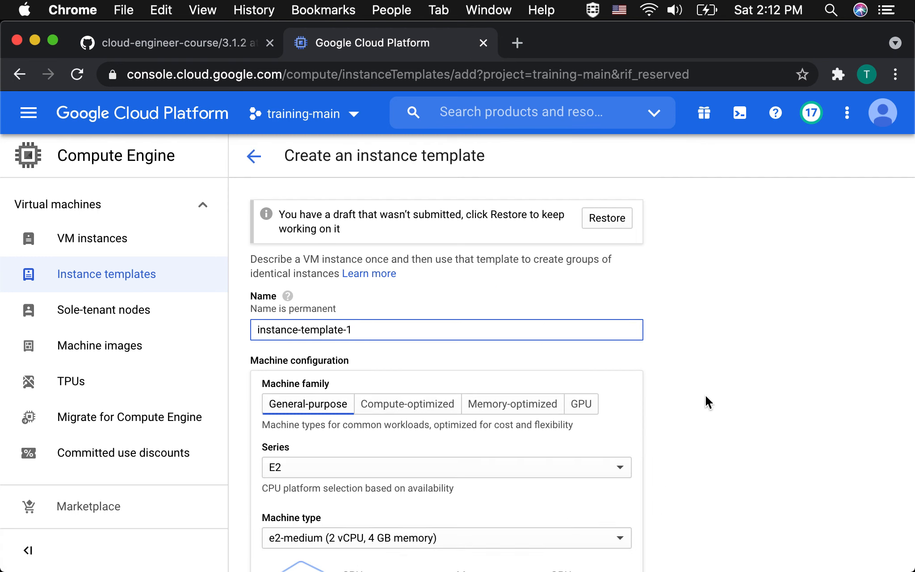
# Review the template form's default machine configuration, boot disk, service account, access scope and firewall settings
pyautogui.scroll(-15, 707, 394)
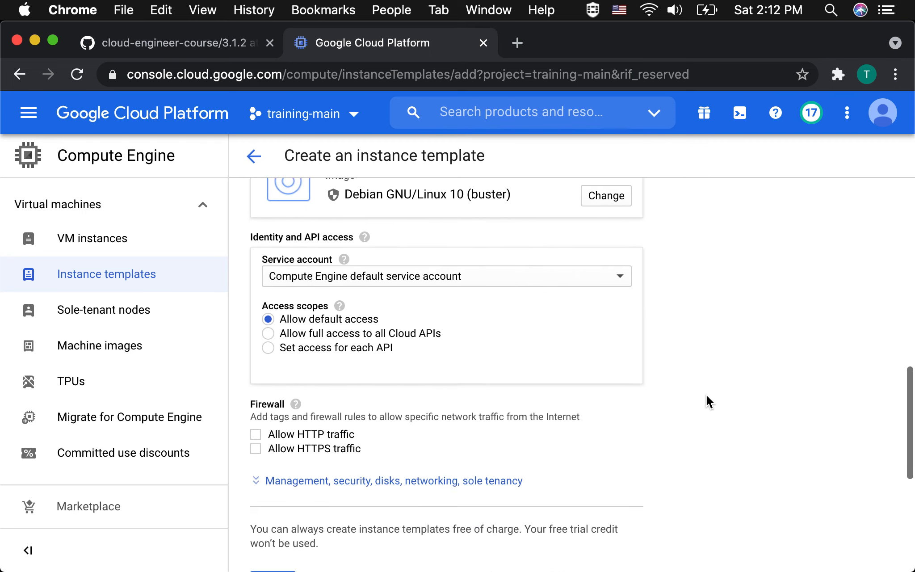
pyautogui.scroll(-7, 707, 394)
pyautogui.scroll(15, 707, 394)
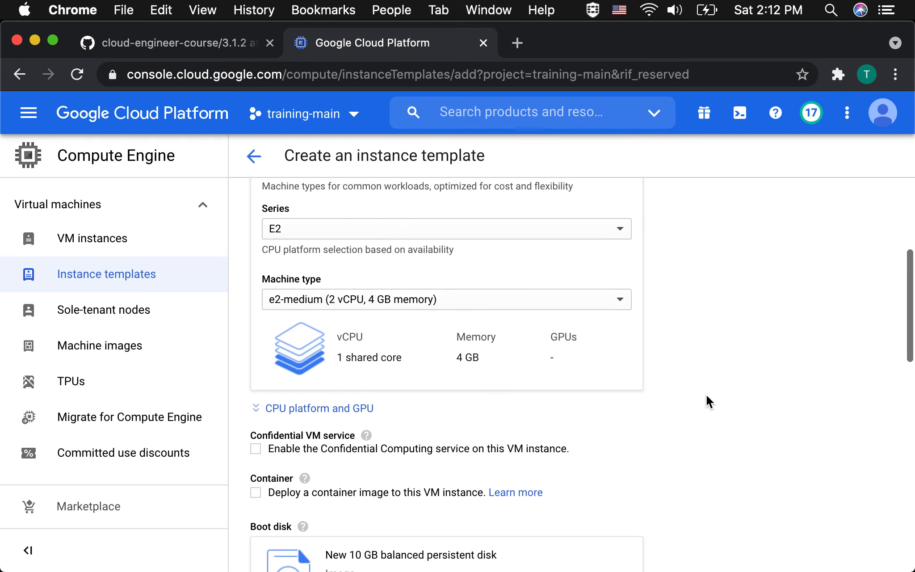
pyautogui.scroll(5, 706, 394)
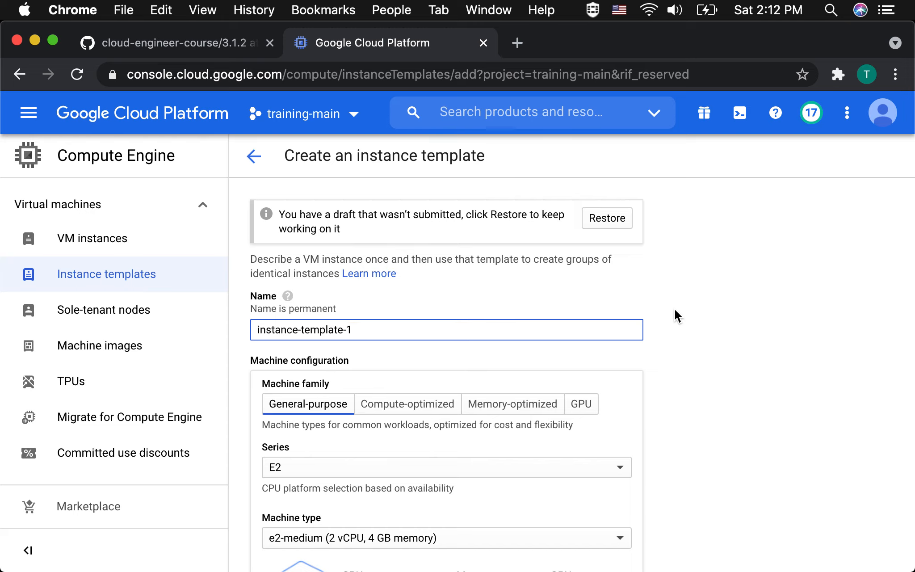
pyautogui.scroll(-3, 675, 309)
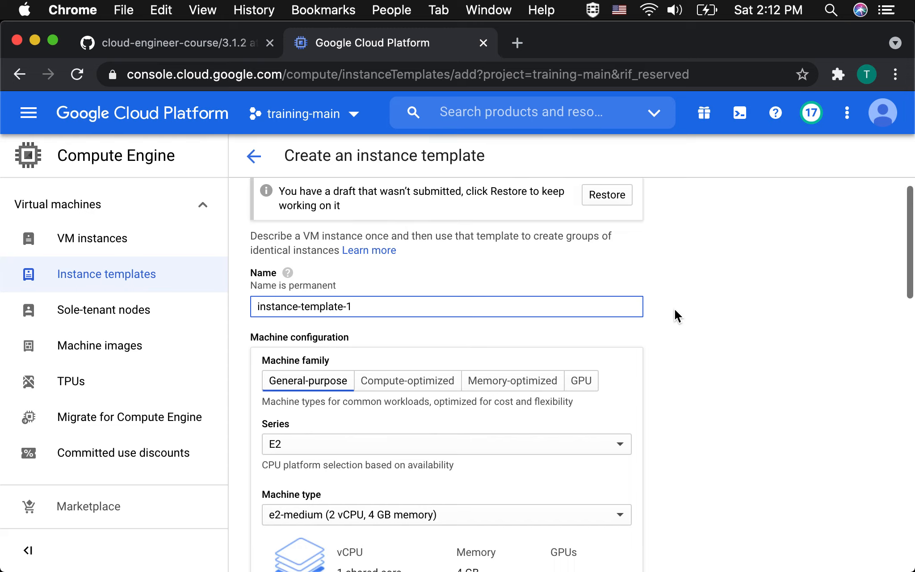
pyautogui.scroll(-2, 674, 308)
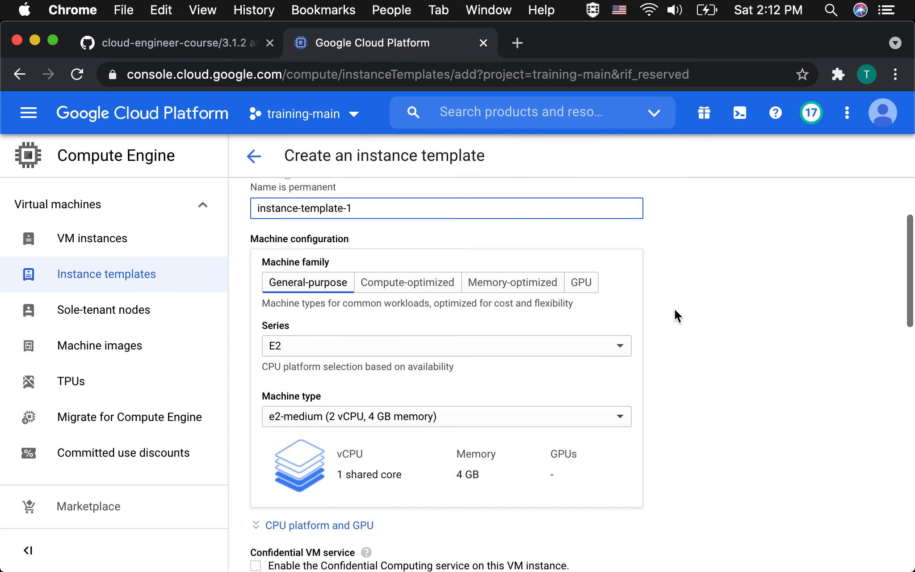
pyautogui.scroll(-10, 675, 308)
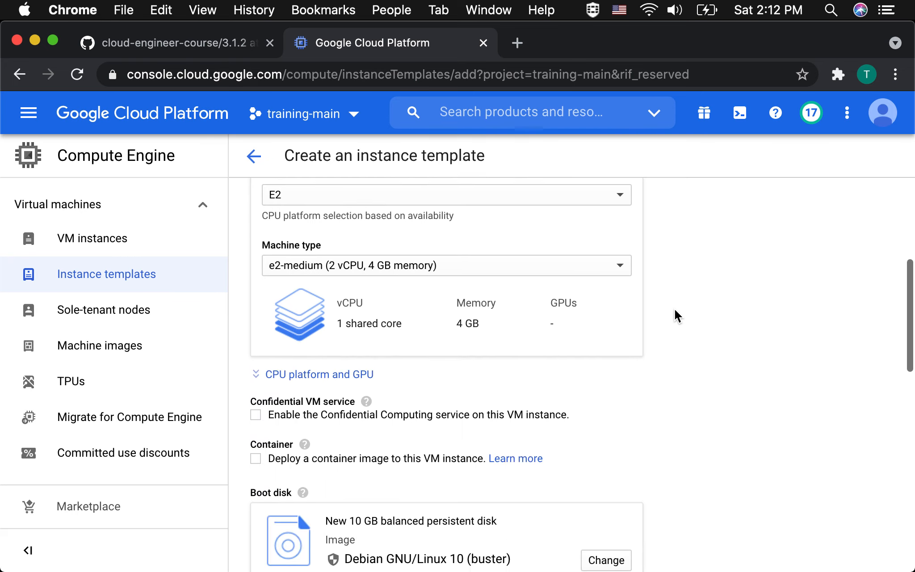
pyautogui.scroll(-4, 674, 309)
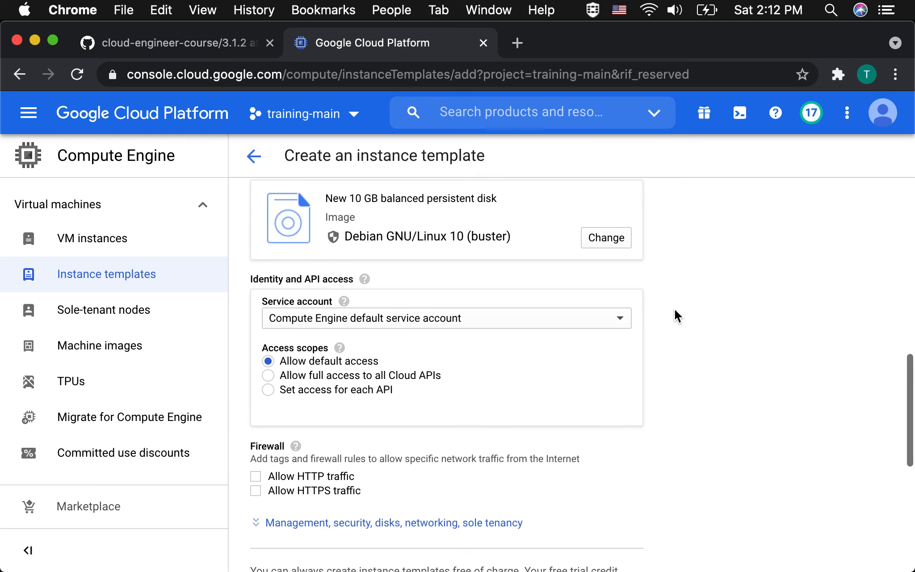
pyautogui.scroll(4, 674, 309)
pyautogui.scroll(-5, 674, 308)
pyautogui.scroll(-3, 674, 310)
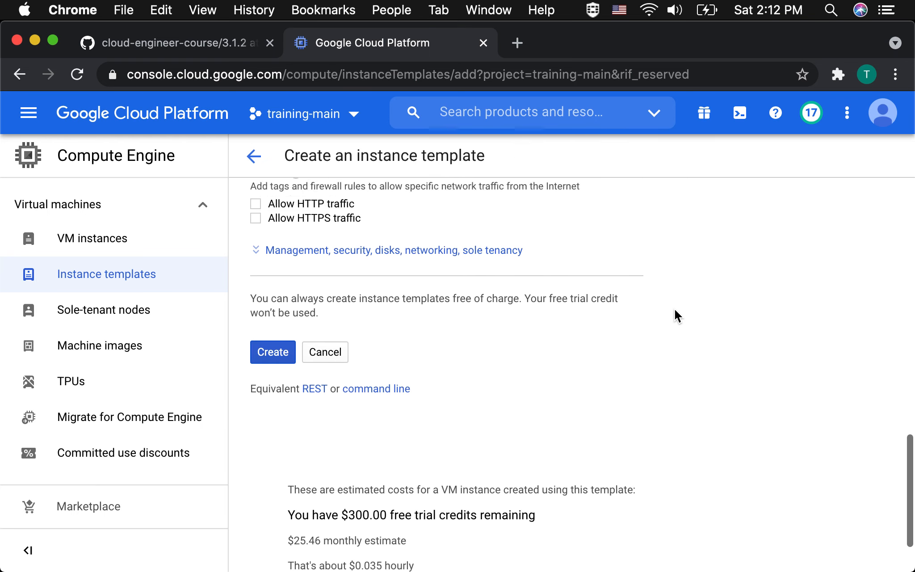
# Allow HTTP traffic in the template's firewall settings and expand the management options to reach the startup script
pyautogui.scroll(3, 675, 310)
pyautogui.click(256, 327)
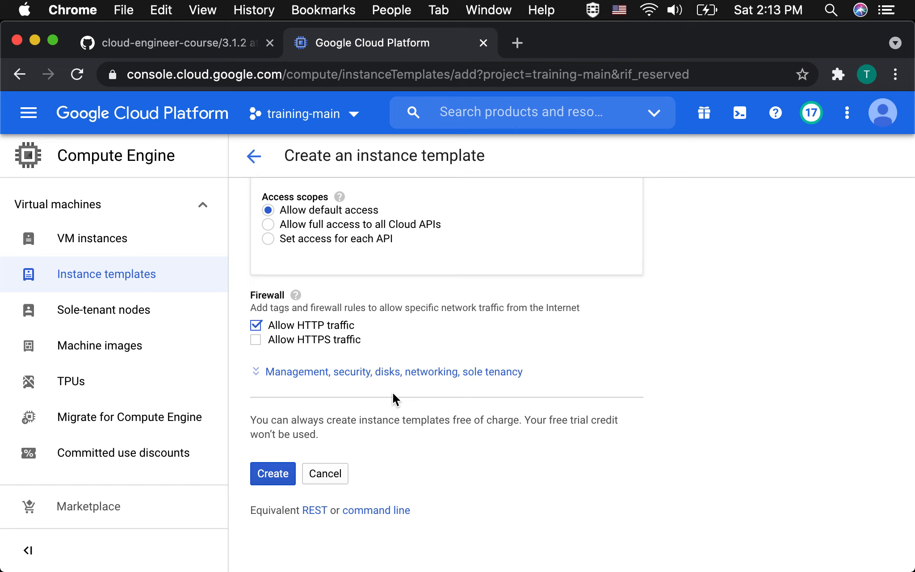
pyautogui.click(360, 377)
pyautogui.scroll(-5, 415, 384)
pyautogui.scroll(-1, 414, 385)
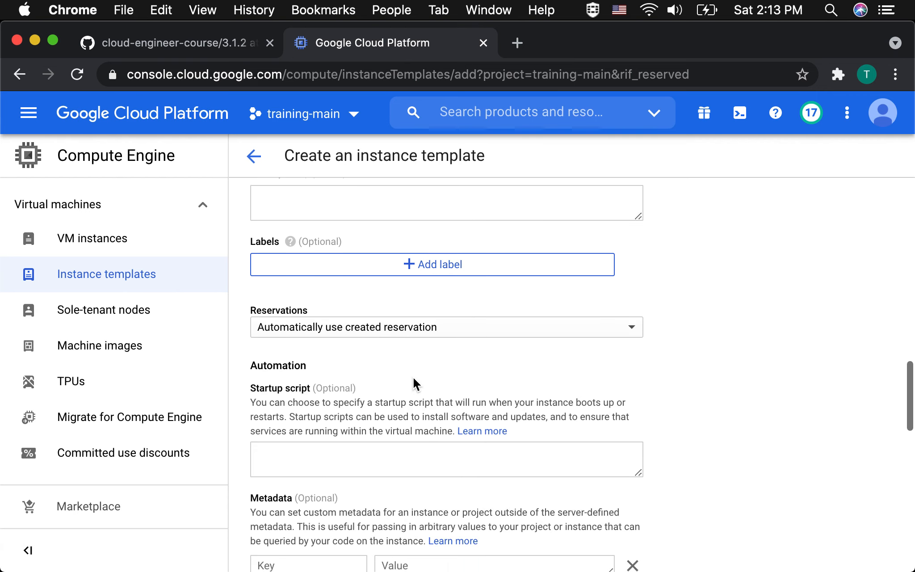
# Copy the whole Apache startup script, from #! /bin/bash to EOF, from the course README on GitHub
pyautogui.click(147, 39)
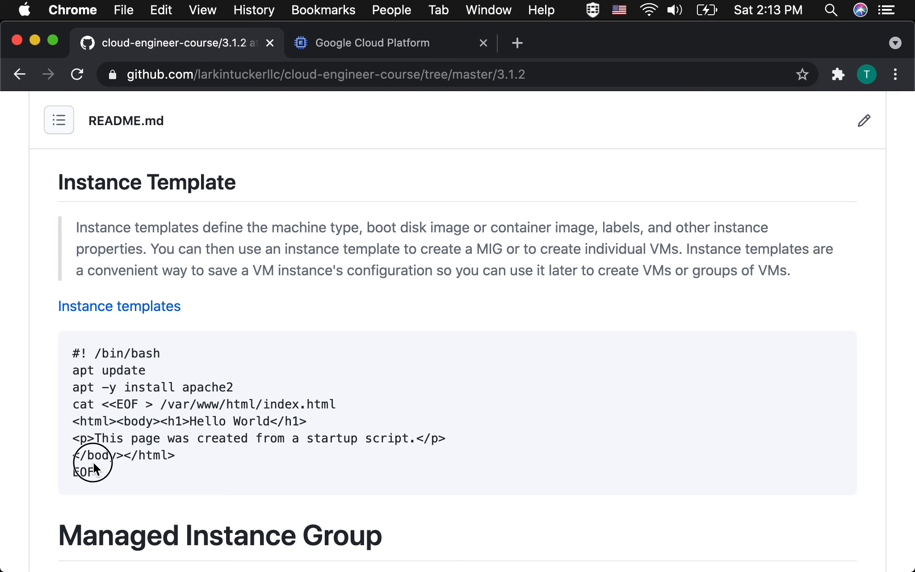
pyautogui.moveTo(94, 463); pyautogui.dragTo(70, 357)
pyautogui.press('super+c')
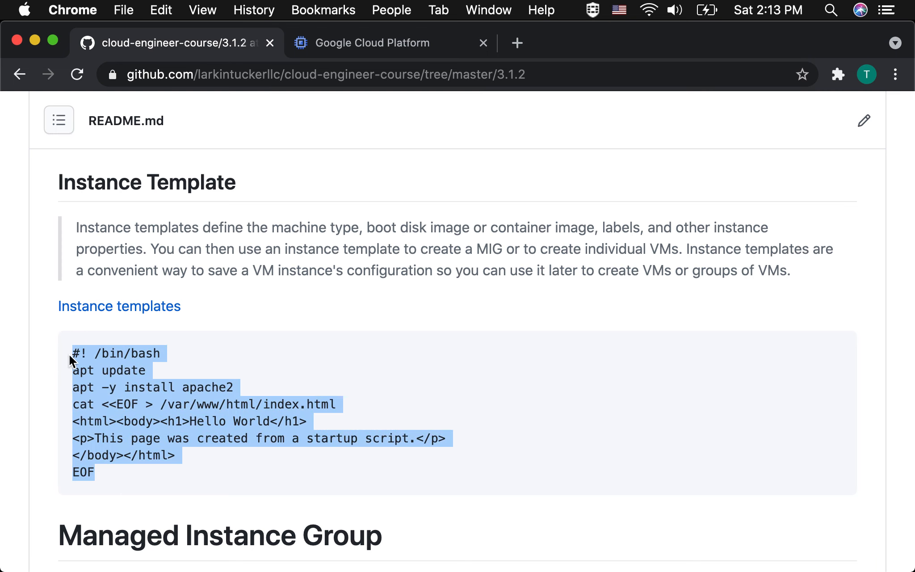
# Paste the copied bash script into the instance template's startup script in the Google Cloud console
pyautogui.click(384, 41)
pyautogui.scroll(-1, 359, 479)
pyautogui.click(269, 411)
pyautogui.press('super+v')
pyautogui.scroll(5, 384, 417)
pyautogui.scroll(2, 707, 374)
pyautogui.scroll(-2, 707, 375)
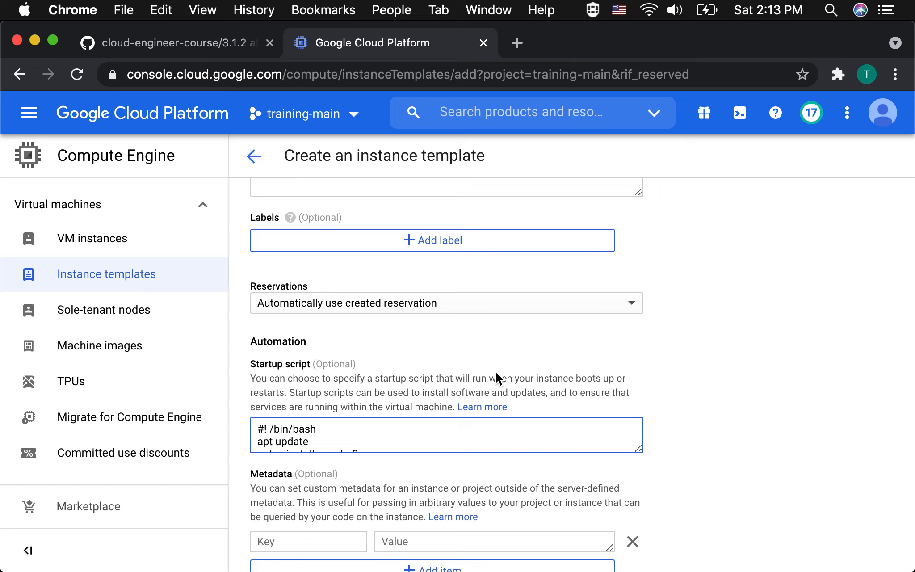
pyautogui.click(383, 439)
pyautogui.press('super+v')
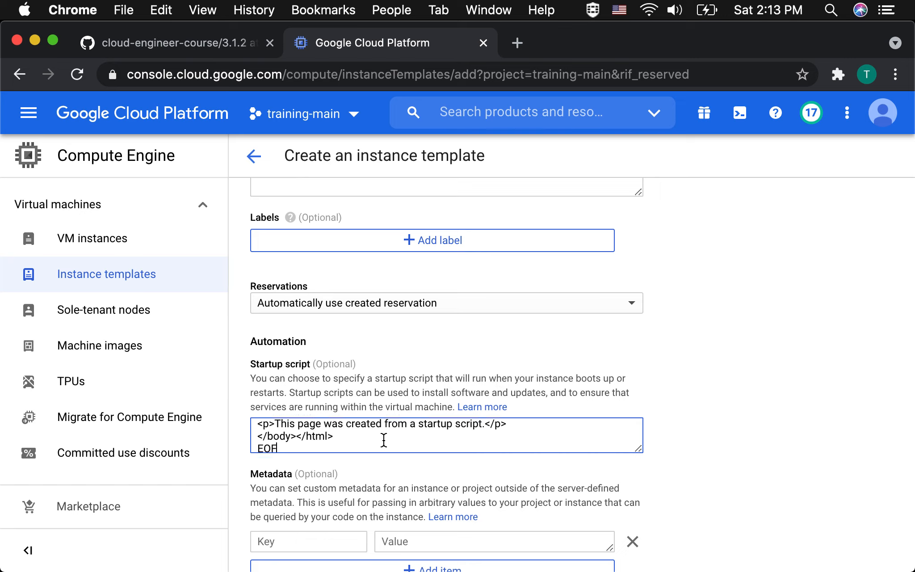
pyautogui.scroll(5, 384, 439)
pyautogui.scroll(-5, 384, 440)
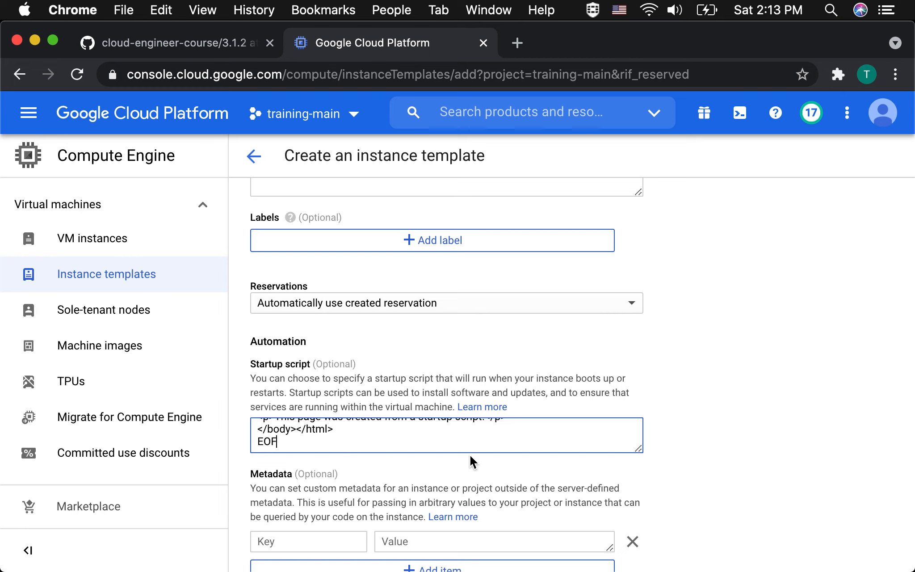
# Check the remaining template settings, keep them at their defaults and create the instance template
pyautogui.scroll(-4, 460, 494)
pyautogui.scroll(20, 460, 493)
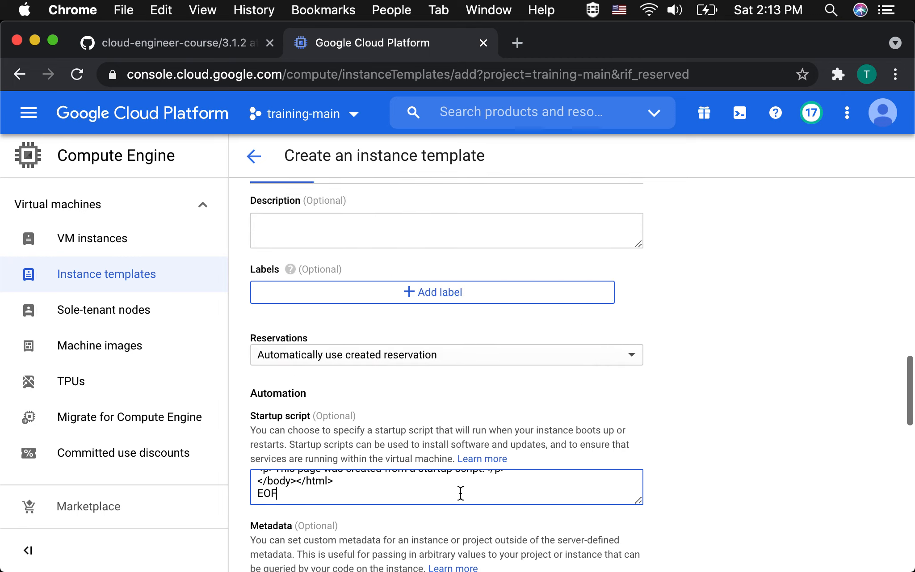
pyautogui.scroll(5, 460, 493)
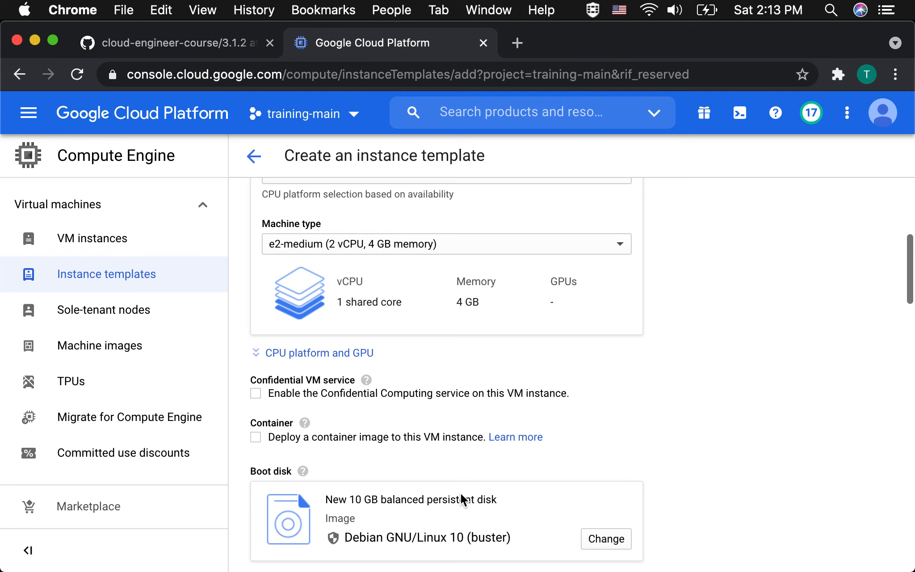
pyautogui.scroll(-15, 460, 493)
pyautogui.scroll(-15, 460, 494)
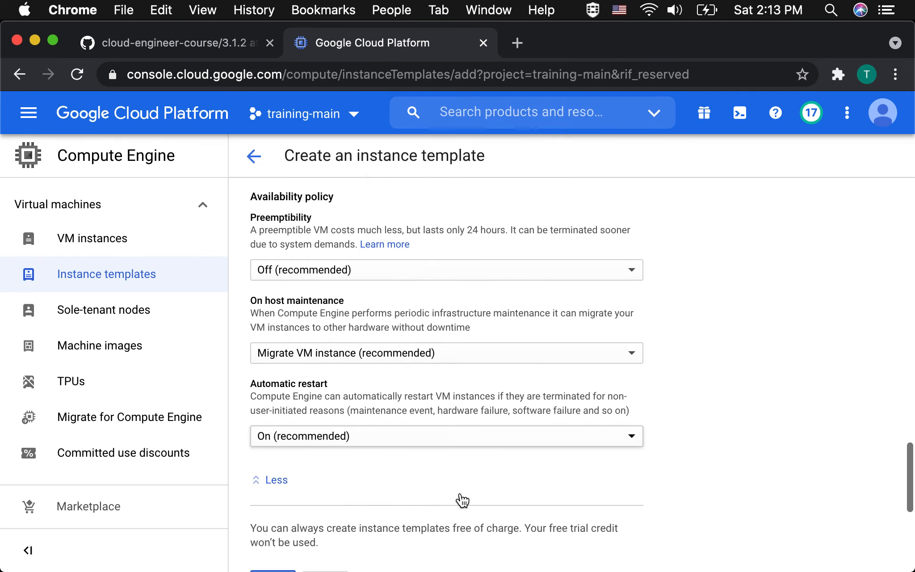
pyautogui.click(266, 276)
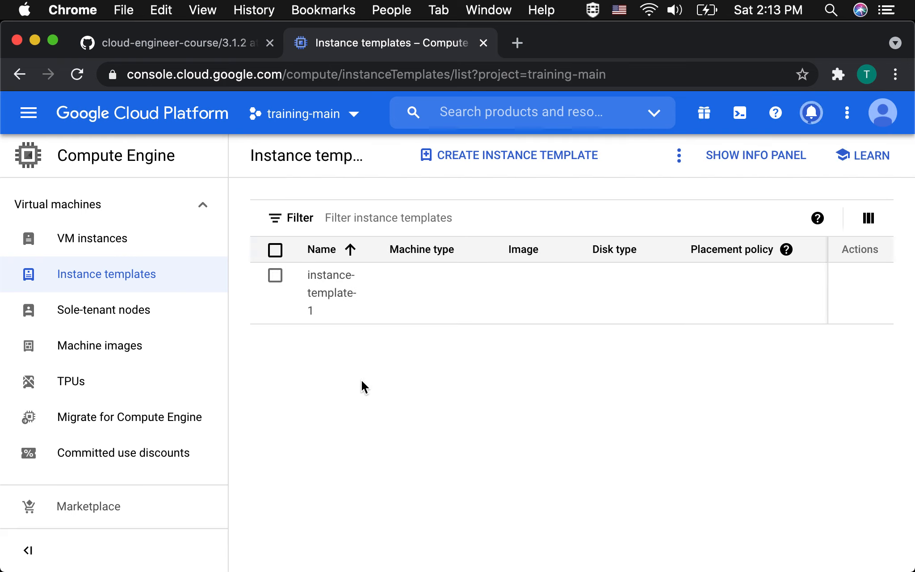
# Go to the VM instances page and start creating a VM instance
pyautogui.click(80, 239)
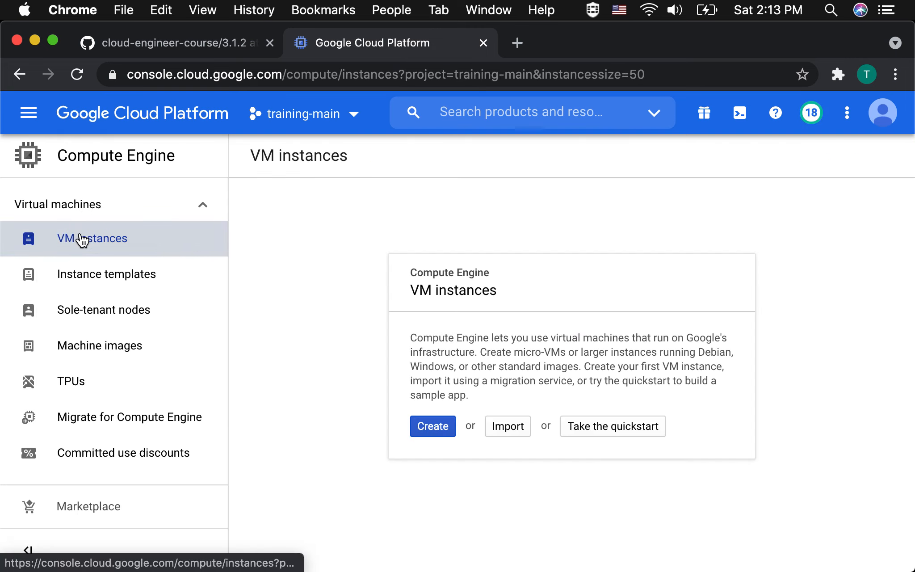
pyautogui.click(102, 274)
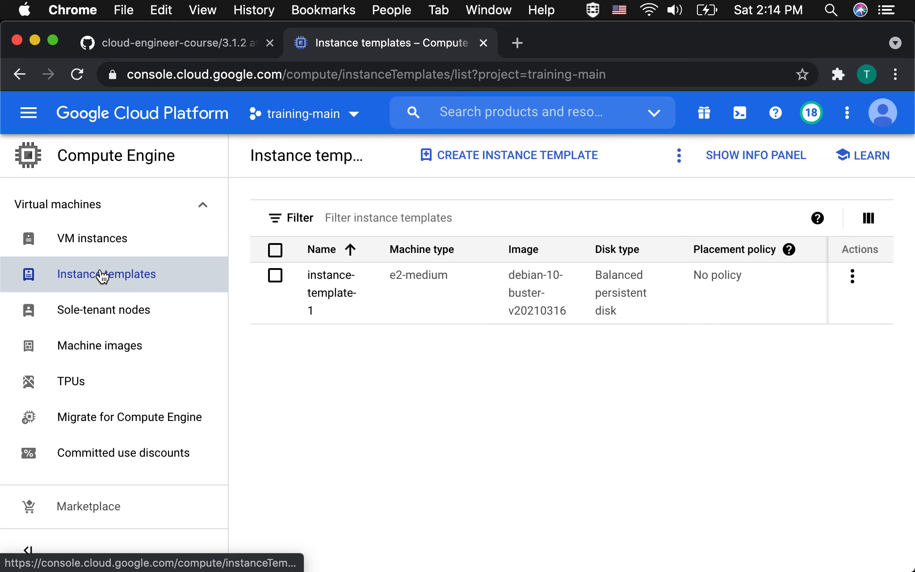
pyautogui.click(96, 247)
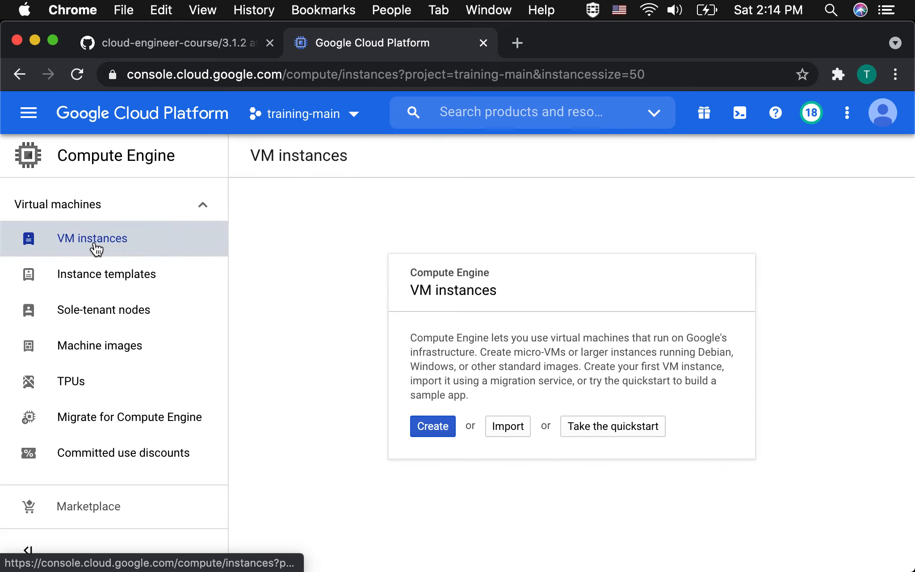
pyautogui.click(437, 429)
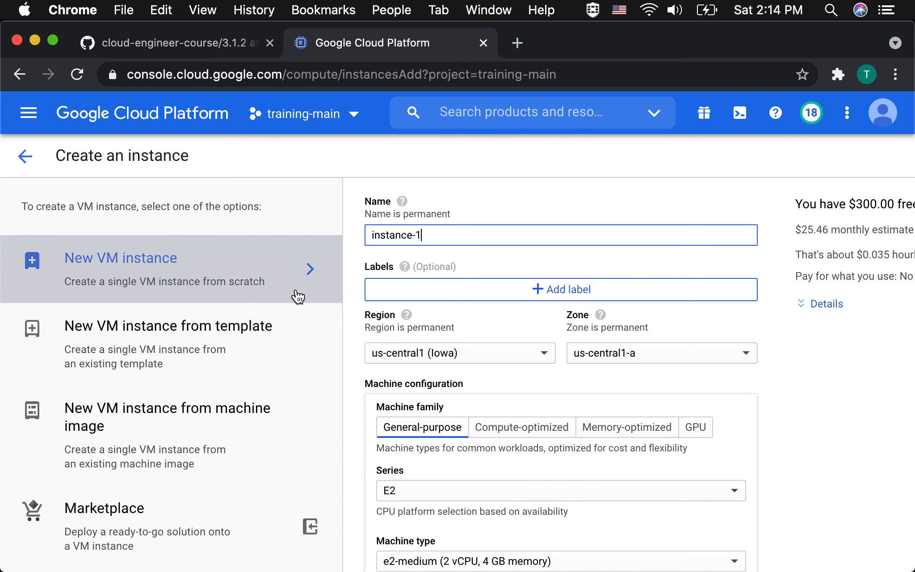
# Choose to create the VM instance from an existing template and continue with instance-template-1
pyautogui.scroll(-1, 515, 368)
pyautogui.scroll(-5, 513, 367)
pyautogui.scroll(6, 514, 367)
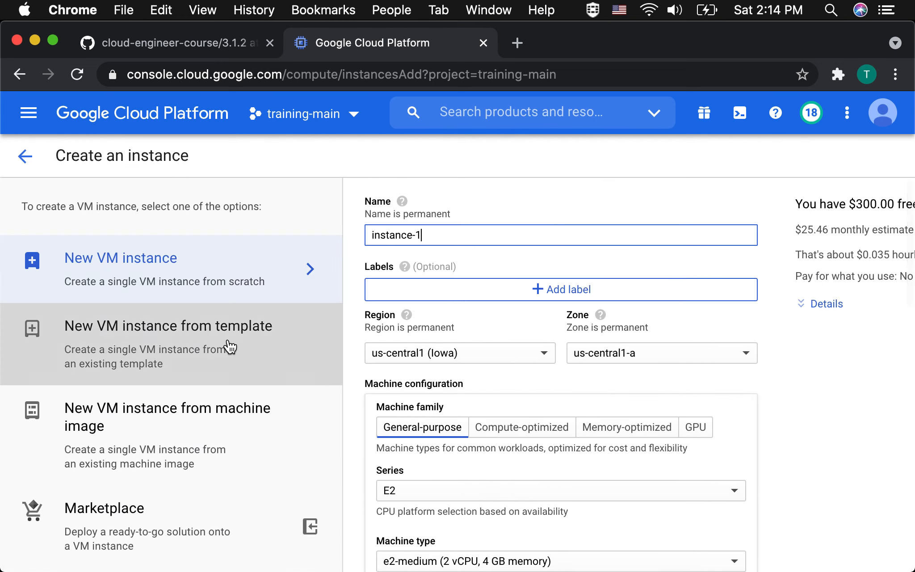
pyautogui.click(159, 337)
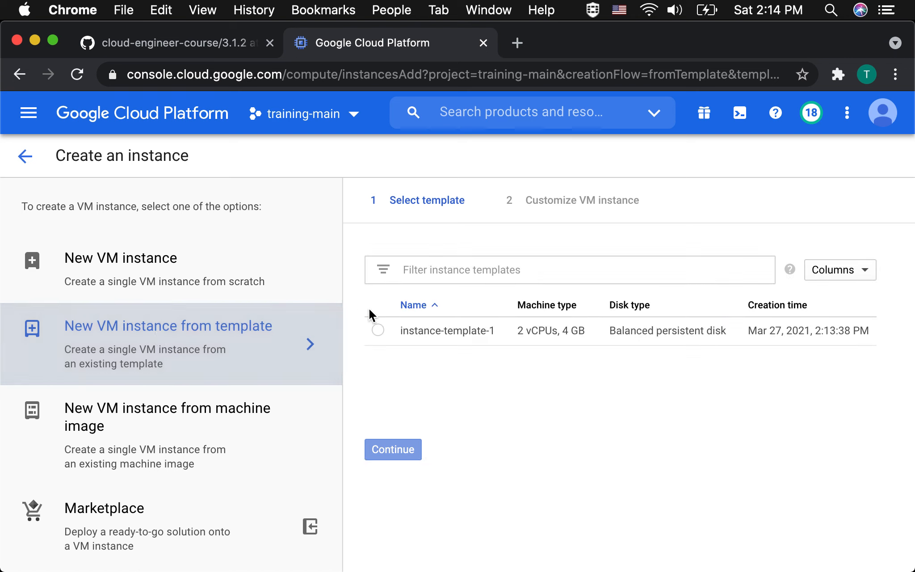
pyautogui.click(378, 331)
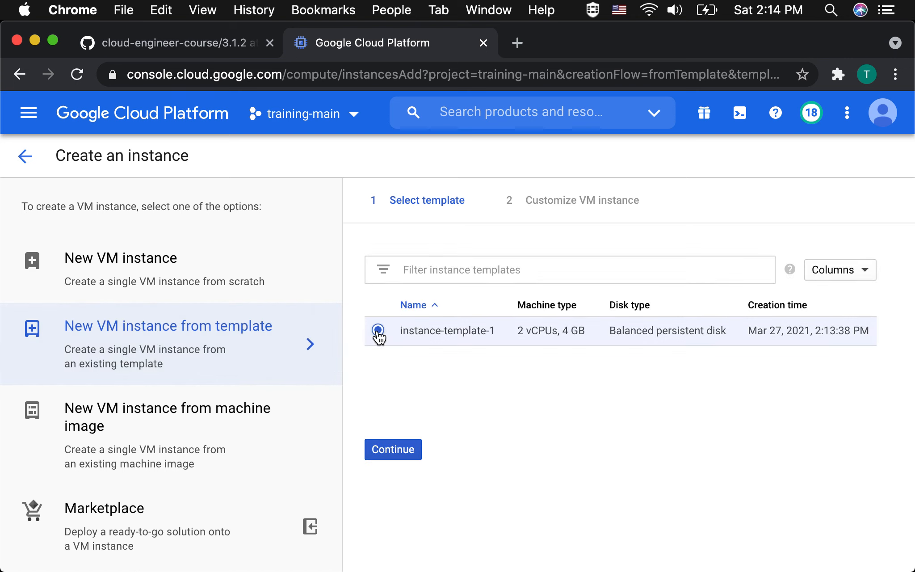
pyautogui.click(394, 452)
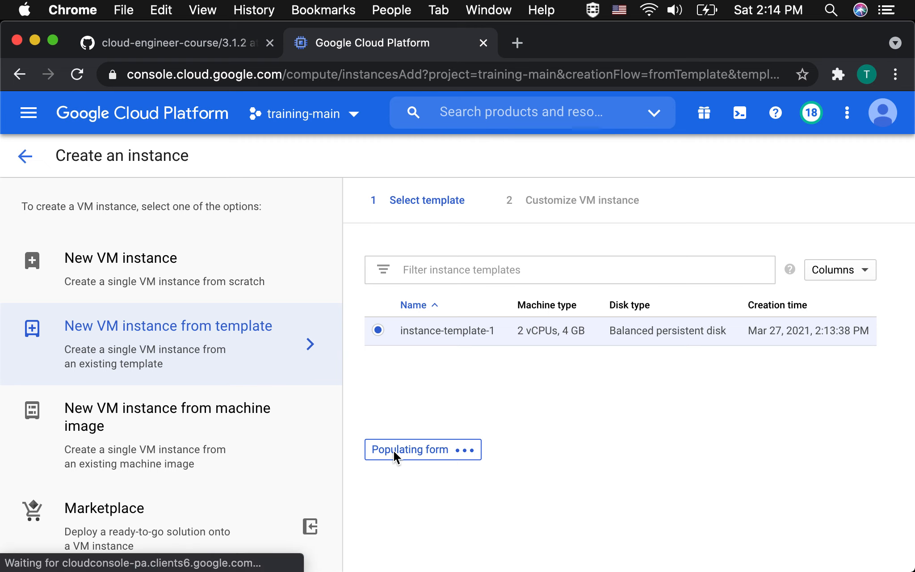
# Check the settings prefilled from instance-template-1, keep them as they are and create the VM instance
pyautogui.scroll(-20, 393, 449)
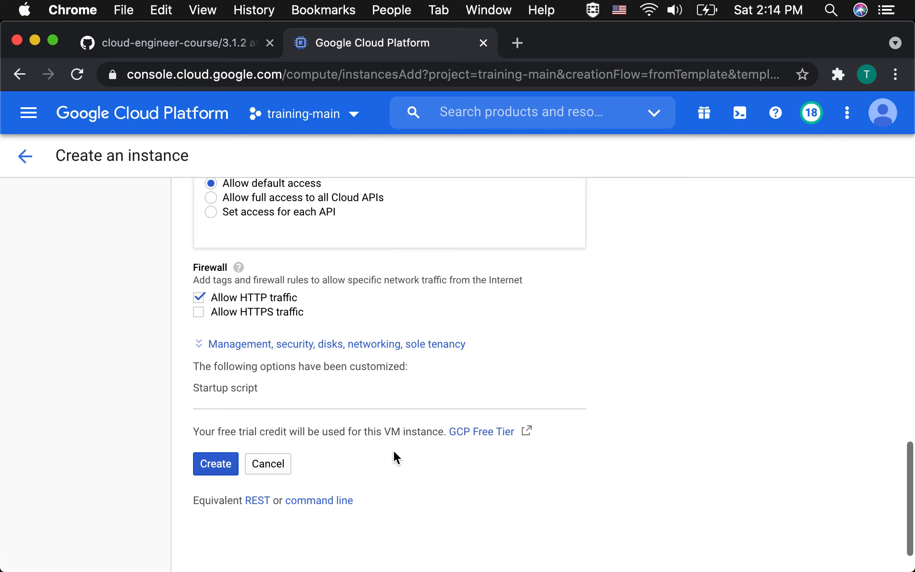
pyautogui.scroll(20, 394, 452)
pyautogui.scroll(3, 394, 452)
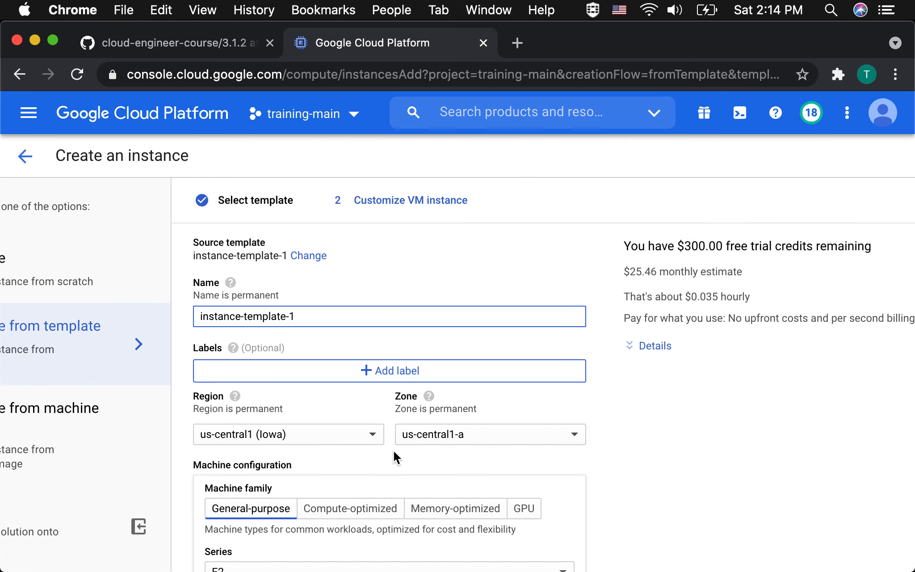
pyautogui.scroll(-4, 393, 450)
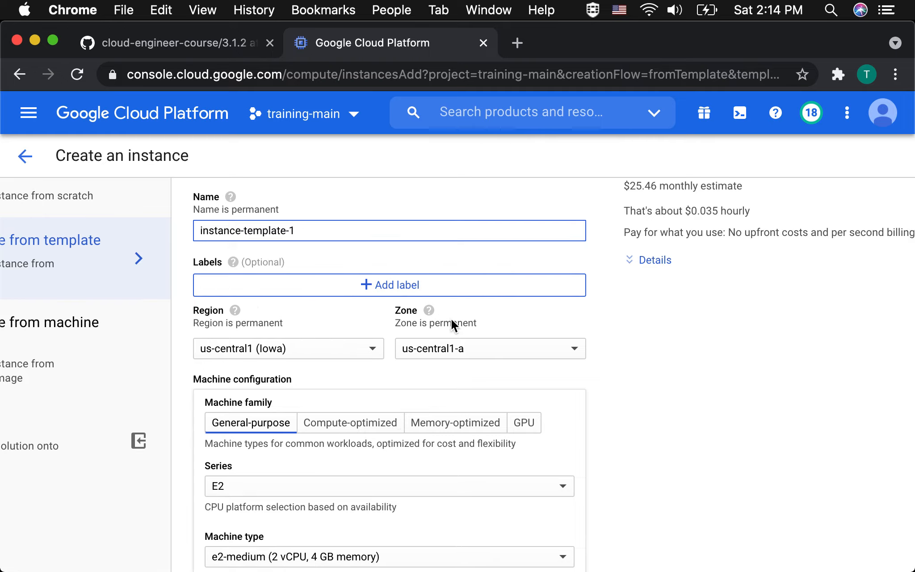
pyautogui.scroll(-20, 398, 427)
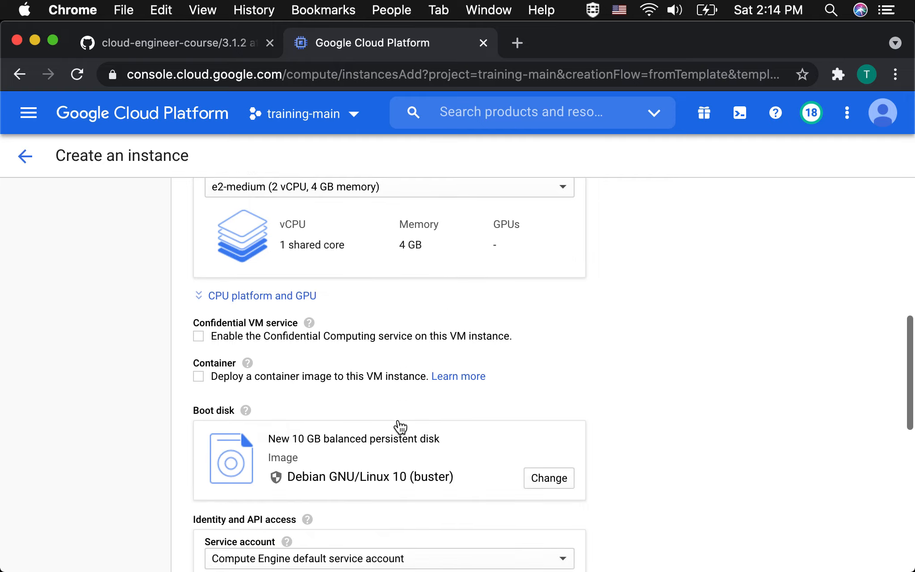
pyautogui.scroll(-3, 398, 424)
pyautogui.click(217, 466)
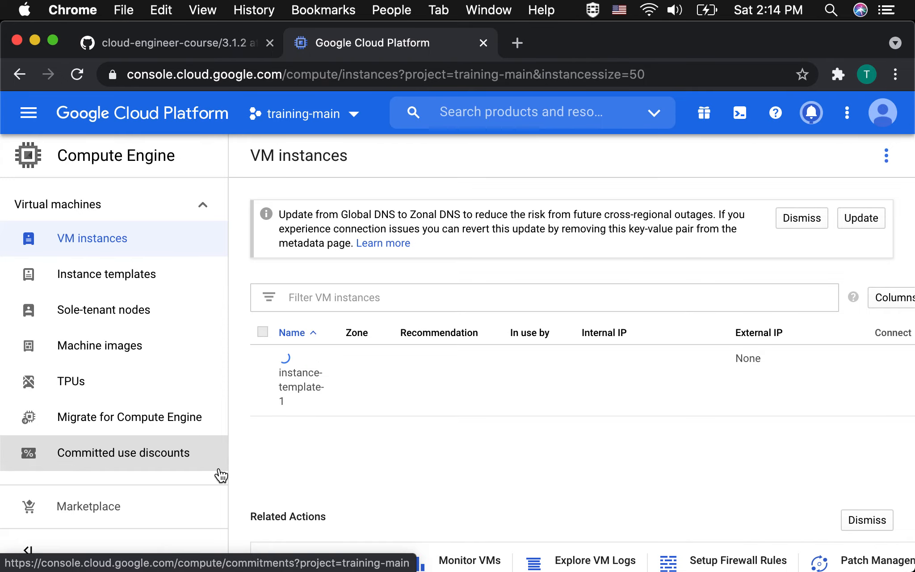
pyautogui.hotkey('ctrl', 'Up')
pyautogui.click(637, 536)
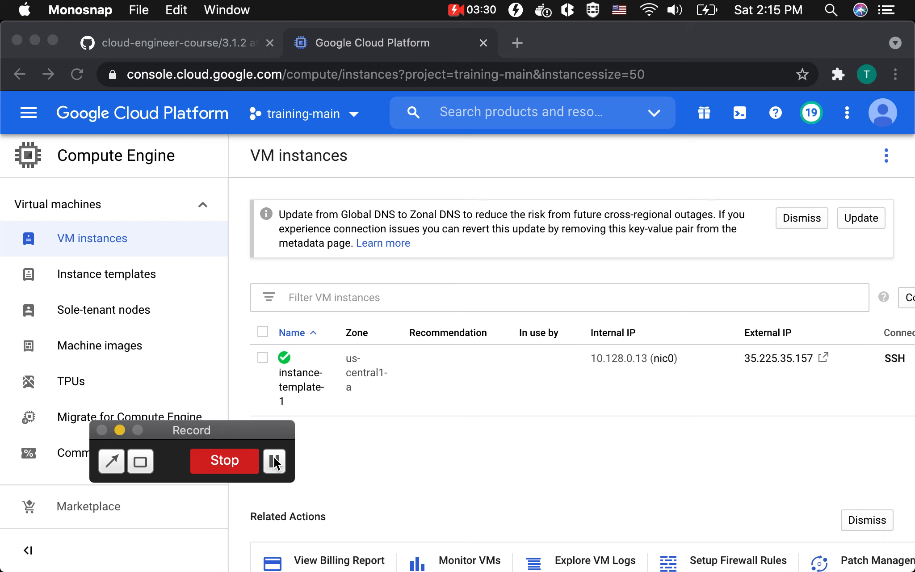
pyautogui.click(119, 430)
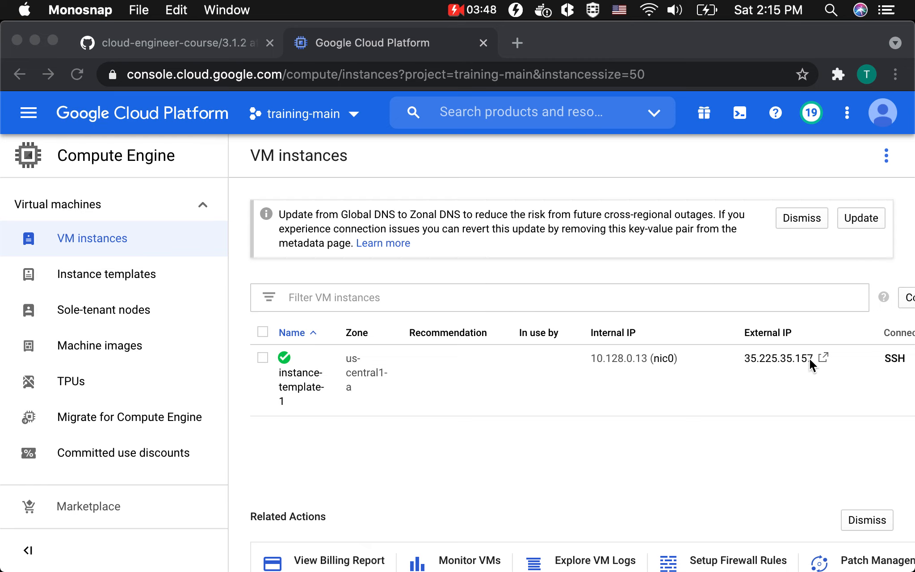
# Open the new VM's external IP address in the browser to check its web page, and close that page again
pyautogui.click(776, 366)
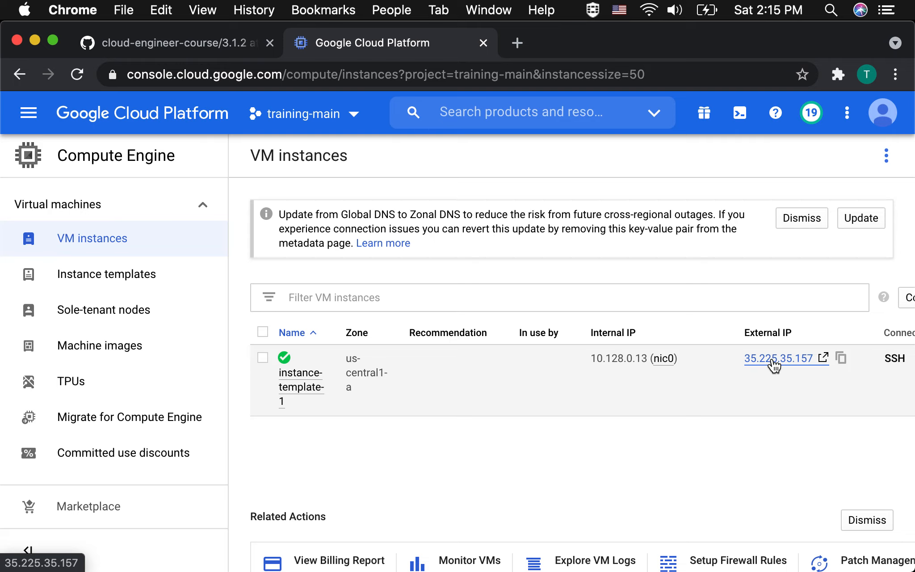
pyautogui.click(774, 365)
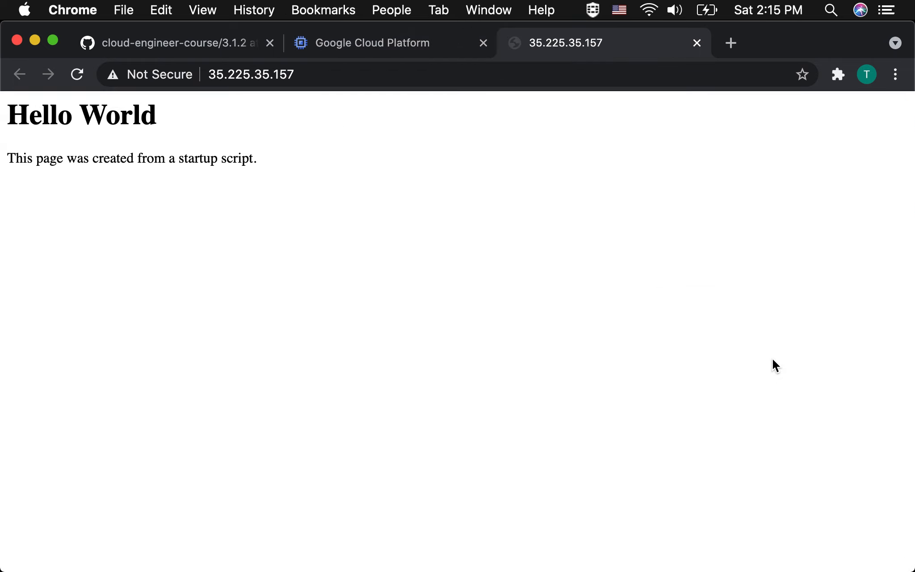
pyautogui.click(697, 43)
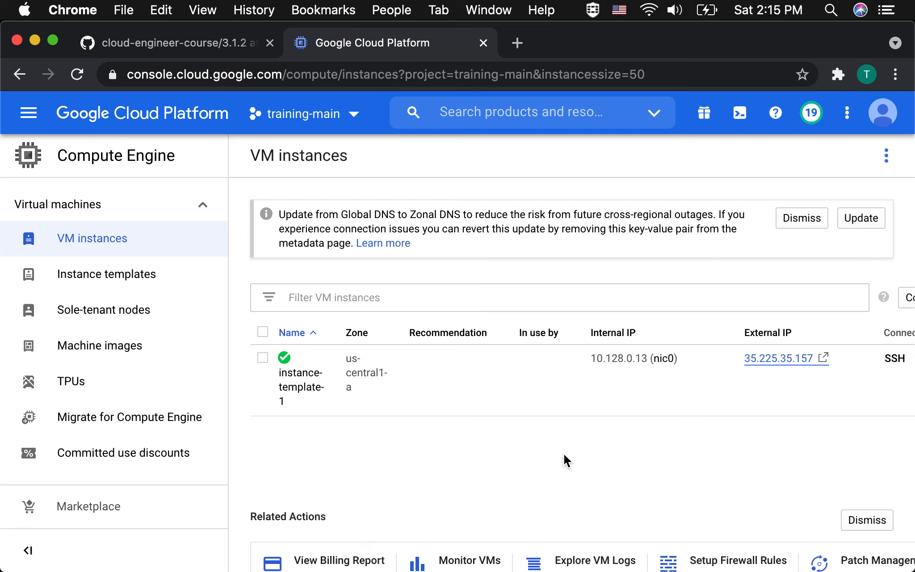
# Delete the VM instance created from the template and confirm the deletion
pyautogui.click(263, 359)
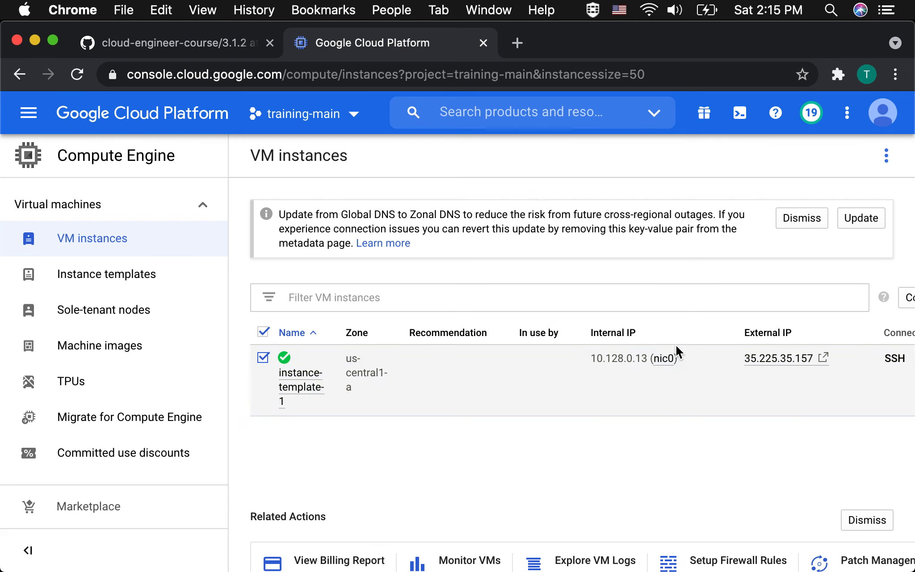
pyautogui.hscroll(3, 676, 347)
pyautogui.hscroll(-3, 676, 346)
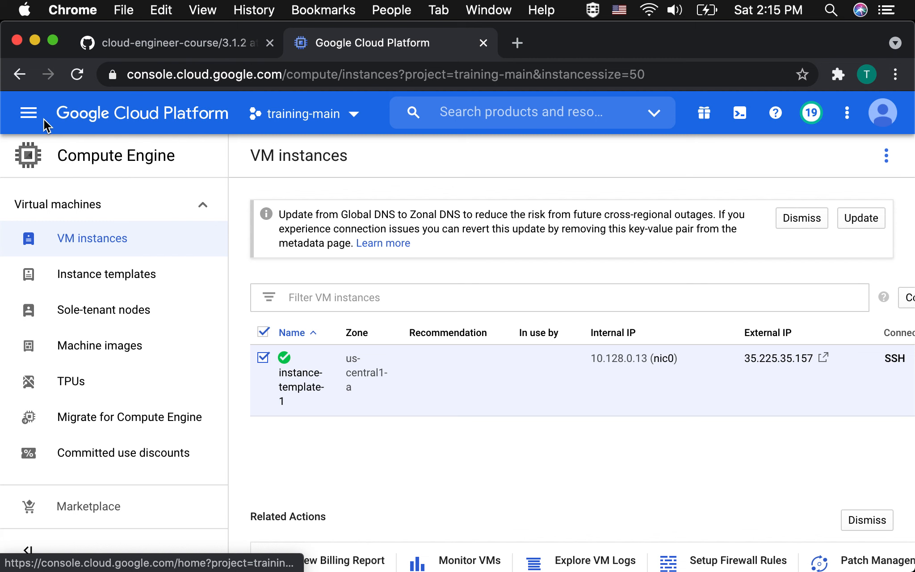
pyautogui.click(25, 113)
pyautogui.click(25, 114)
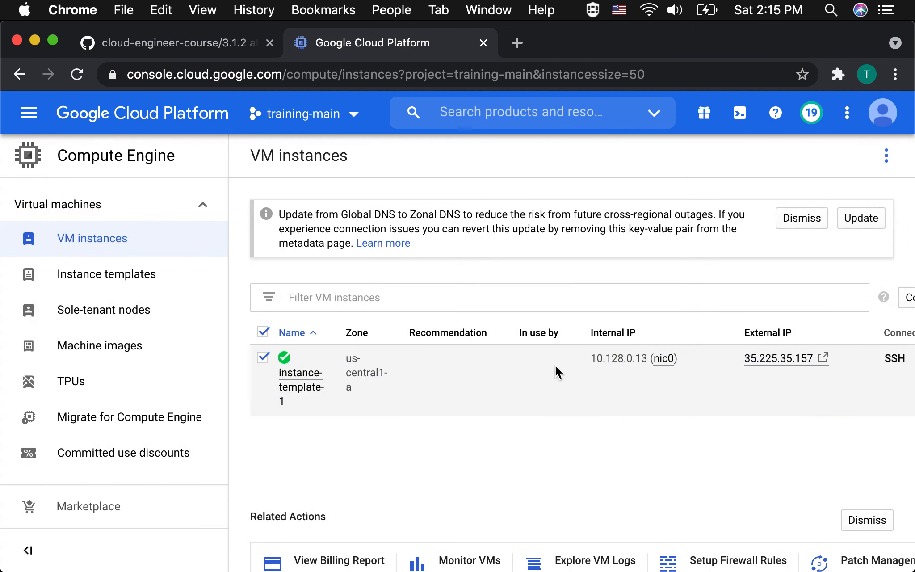
pyautogui.hscroll(3, 674, 353)
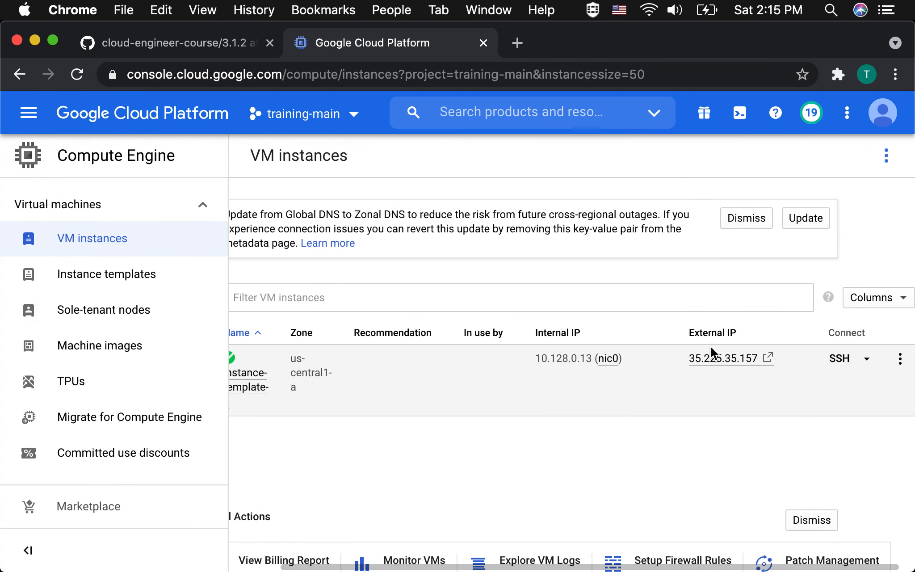
pyautogui.click(901, 358)
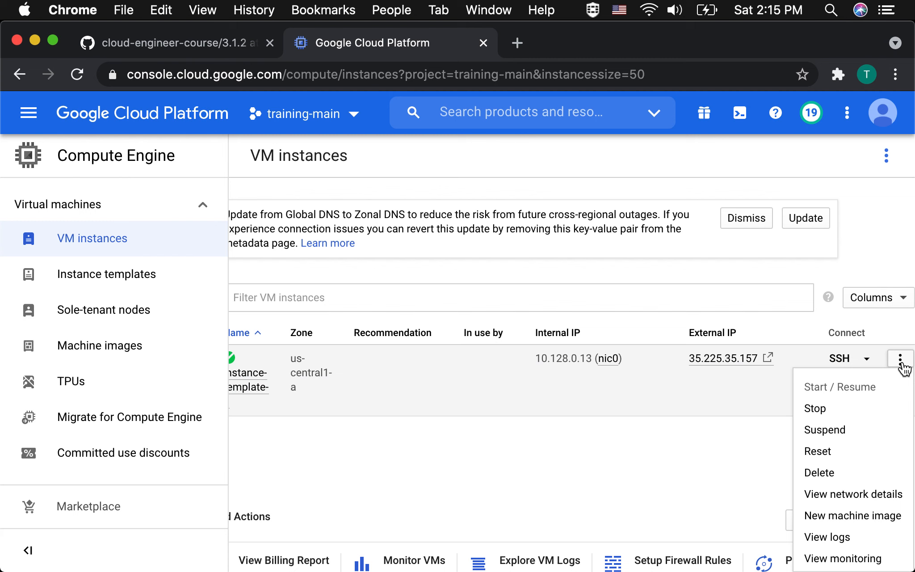
pyautogui.click(820, 473)
pyautogui.click(717, 379)
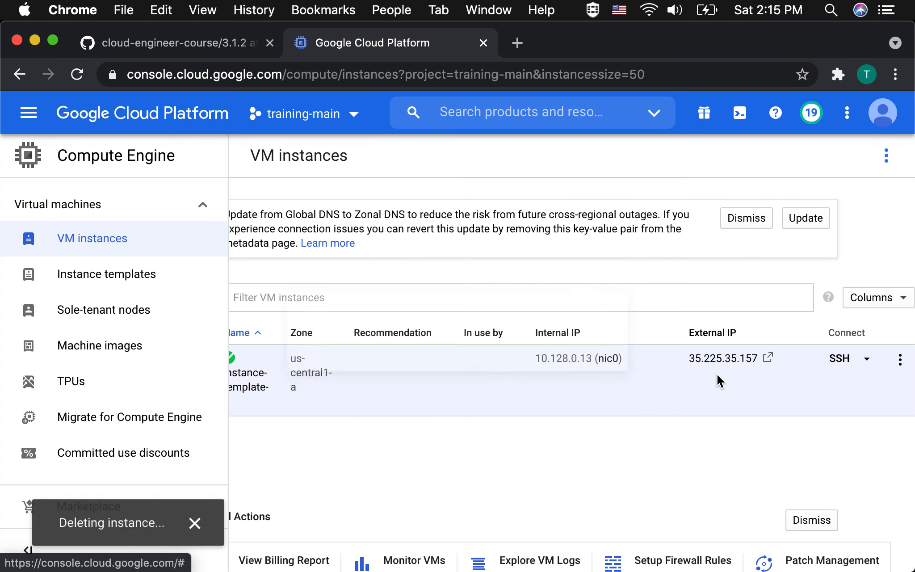
pyautogui.moveTo(549, 565)
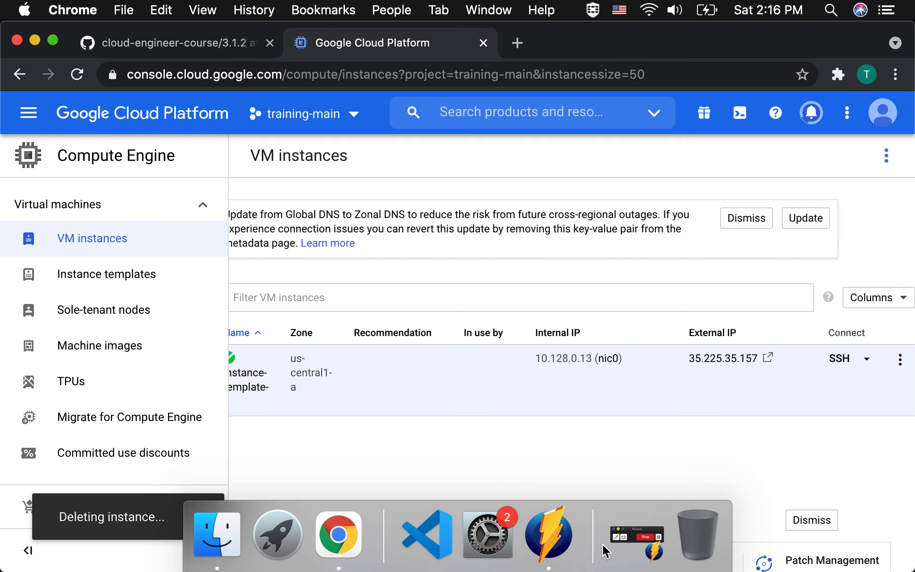
pyautogui.click(628, 556)
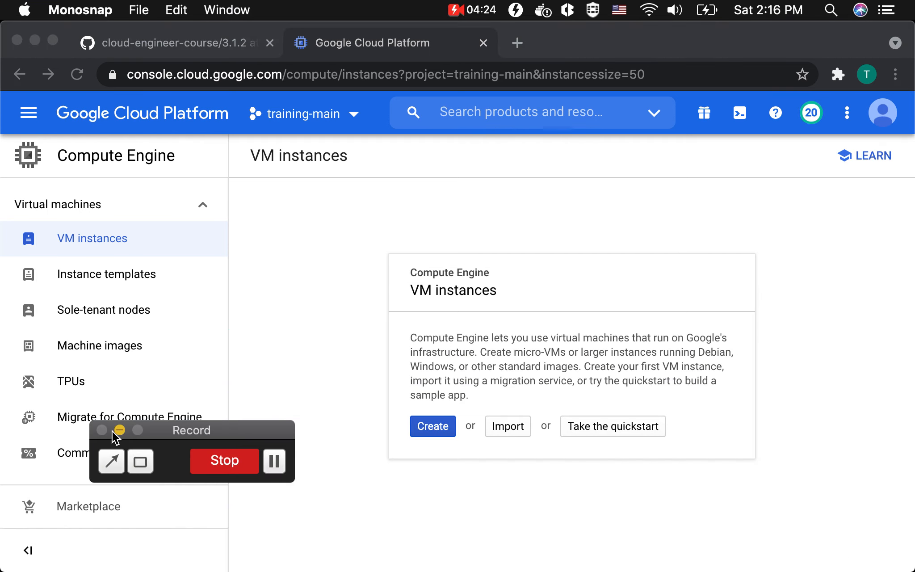
pyautogui.click(119, 430)
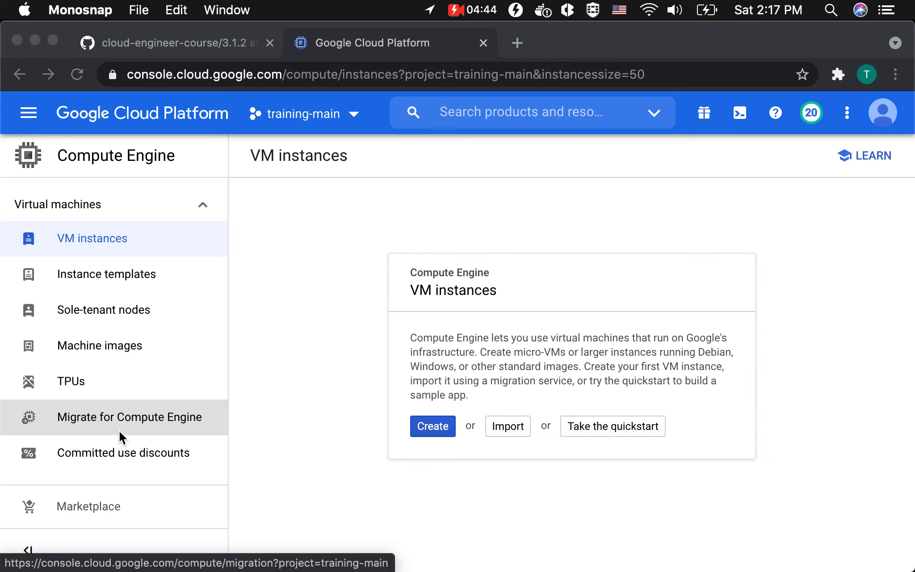
# Go to the Compute Engine instance groups page, start creating an instance group and look over the available group types
pyautogui.scroll(-5, 119, 430)
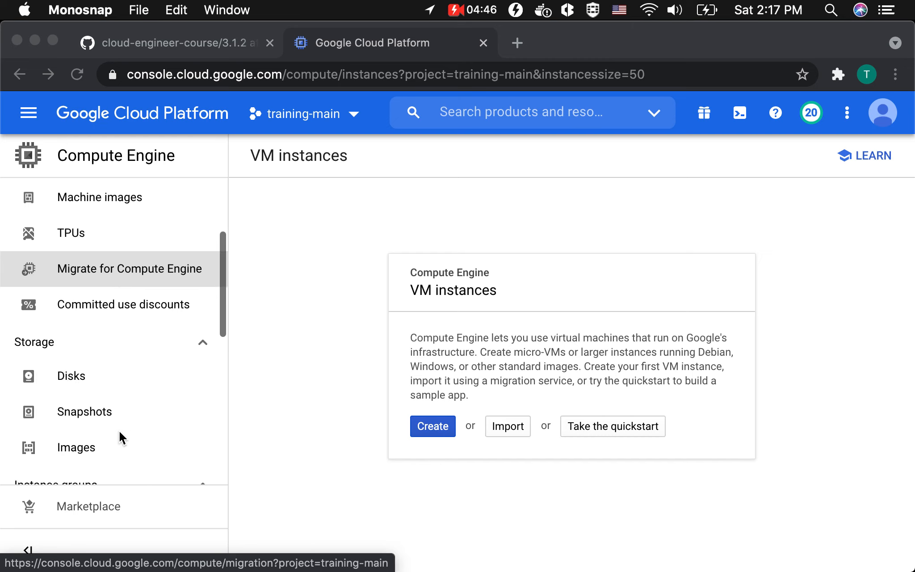
pyautogui.scroll(-2, 119, 430)
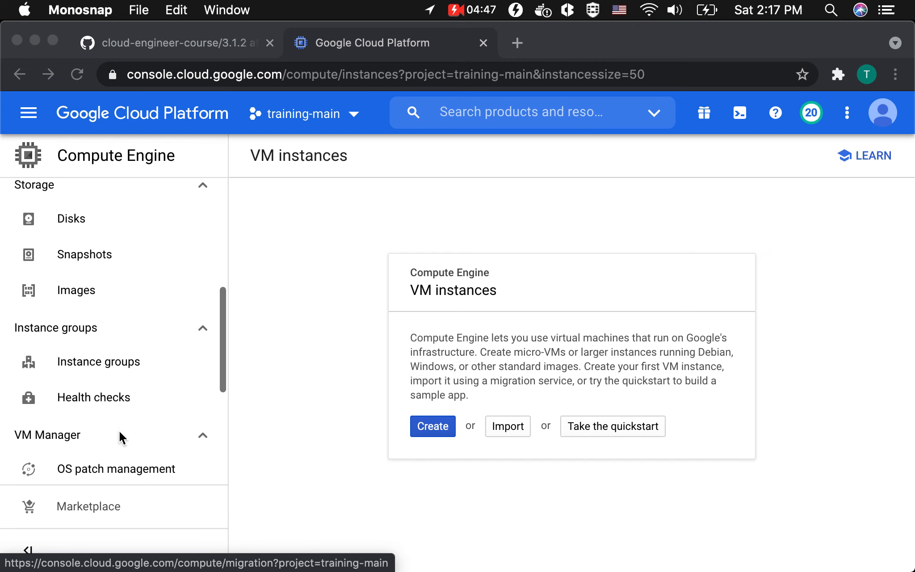
pyautogui.click(77, 360)
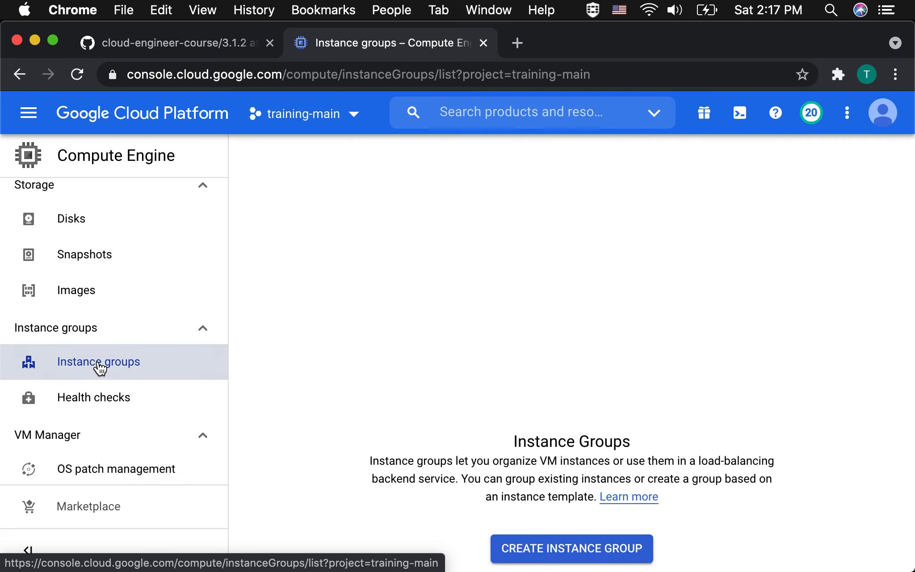
pyautogui.click(575, 552)
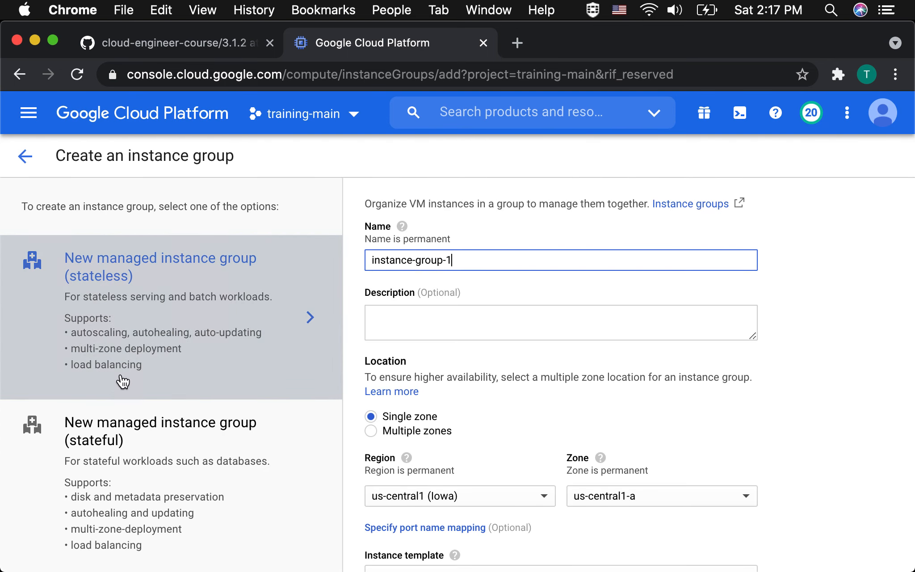
pyautogui.scroll(-3, 117, 349)
pyautogui.scroll(3, 117, 347)
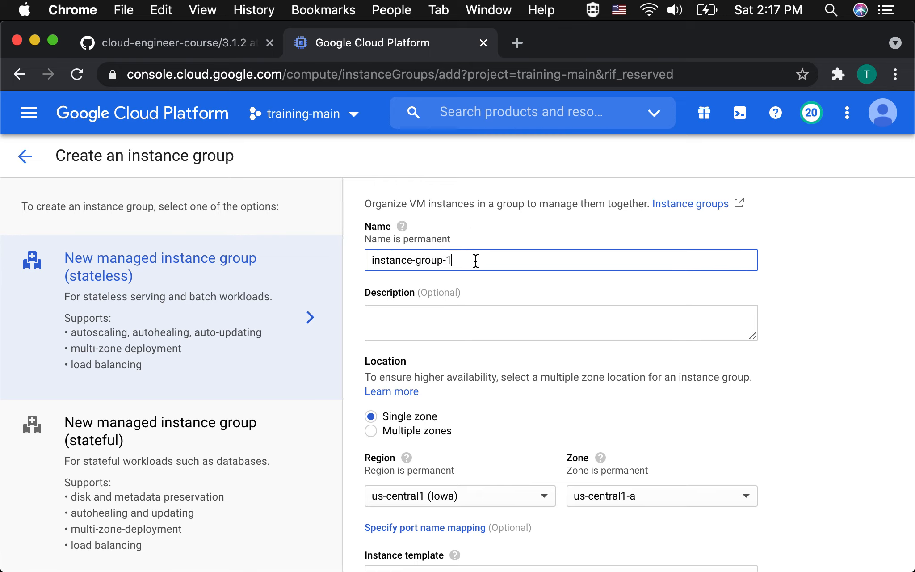
# Set the location of the stateless managed instance group to multiple zones
pyautogui.scroll(-3, 475, 260)
pyautogui.scroll(-1, 476, 267)
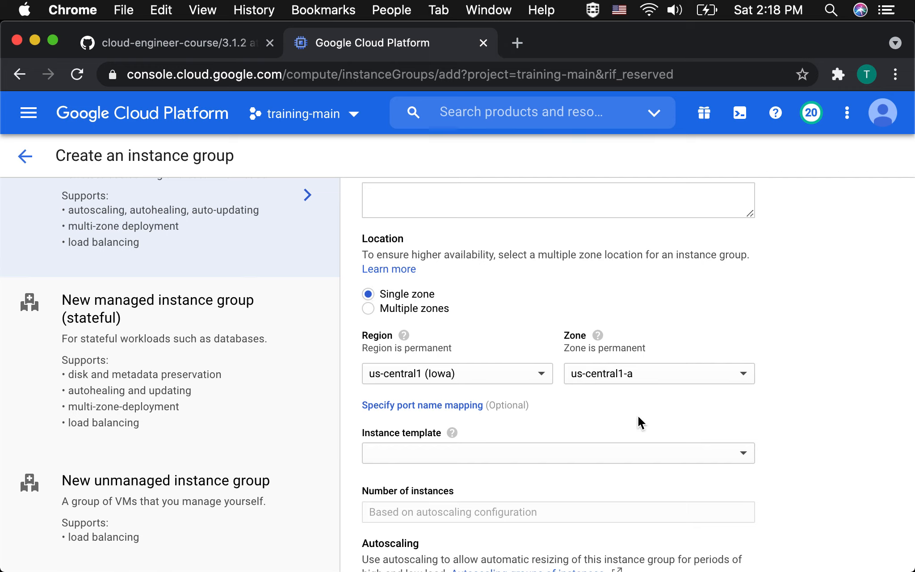
pyautogui.click(401, 313)
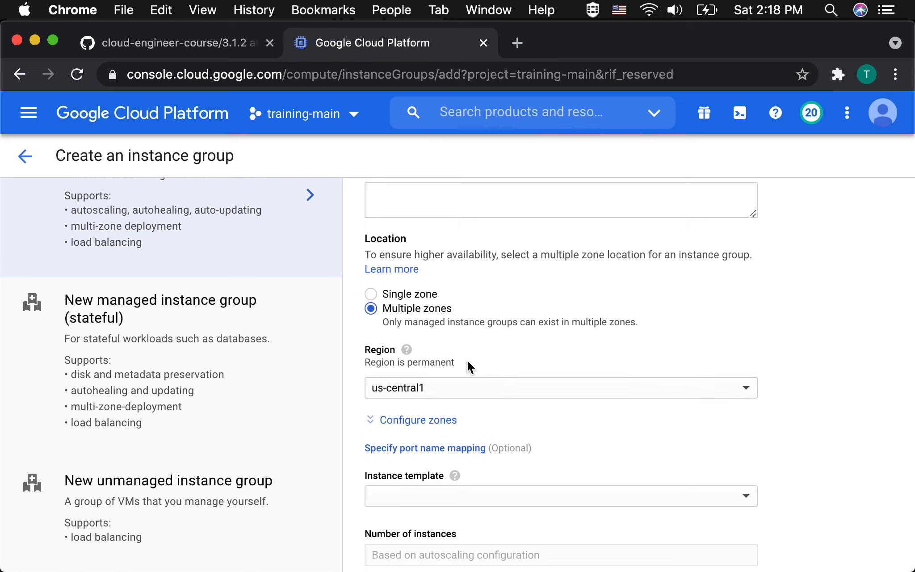
# Choose instance-template-1 as the instance template for the group
pyautogui.scroll(-2, 467, 359)
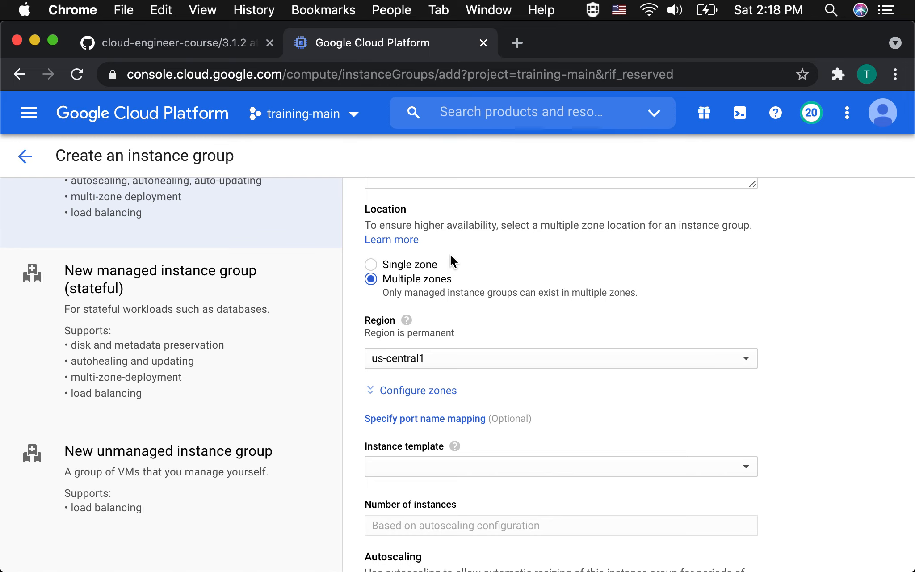
pyautogui.scroll(-5, 450, 253)
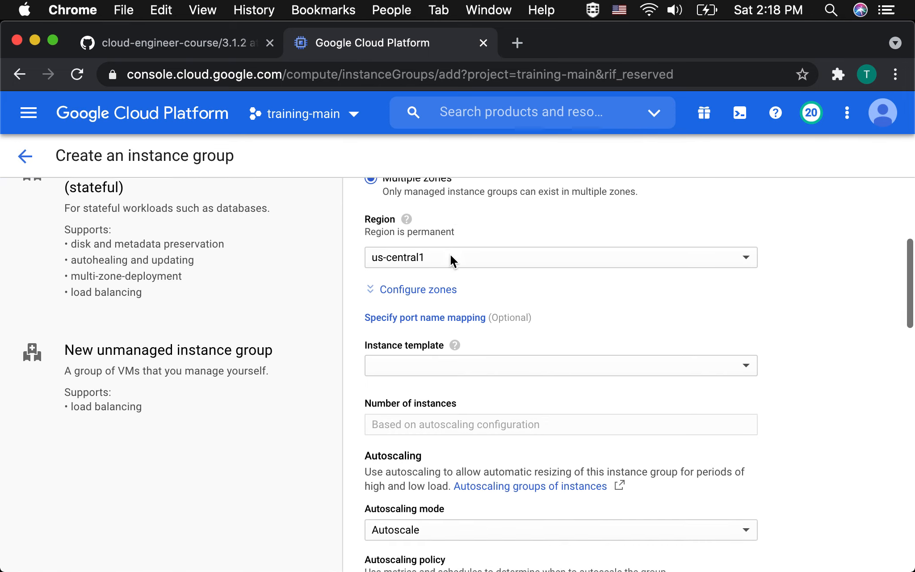
pyautogui.click(750, 347)
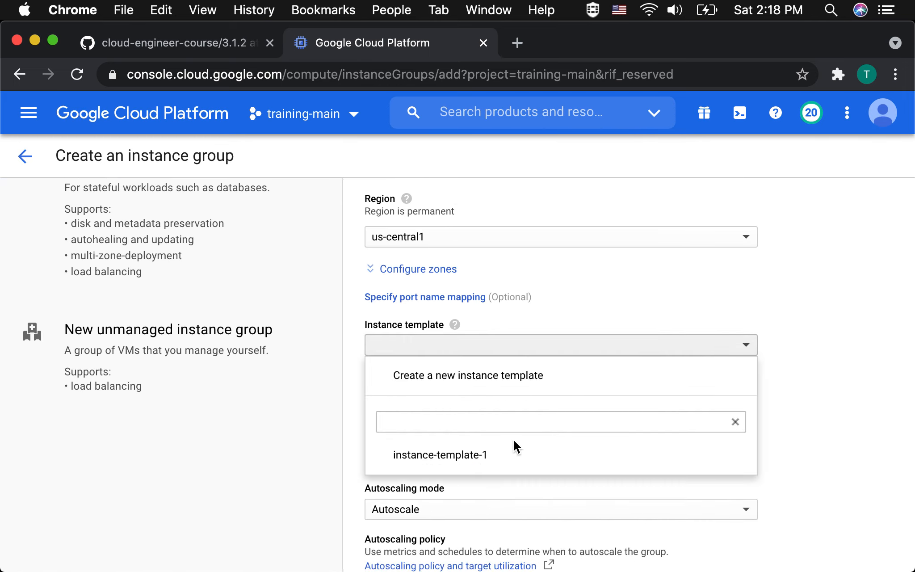
pyautogui.click(482, 460)
# Review the autoscaling mode options for the instance group and keep Autoscale selected
pyautogui.scroll(-5, 481, 456)
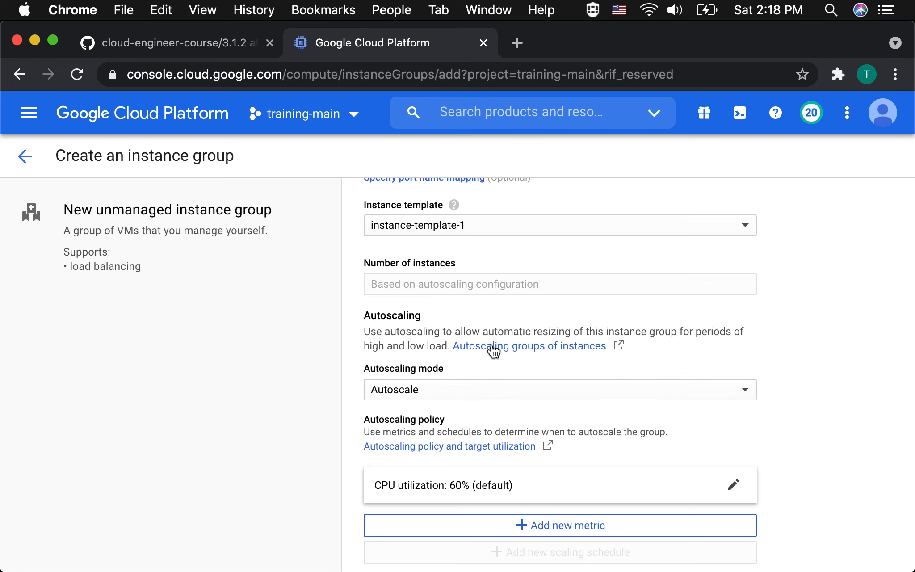
pyautogui.scroll(-1, 426, 398)
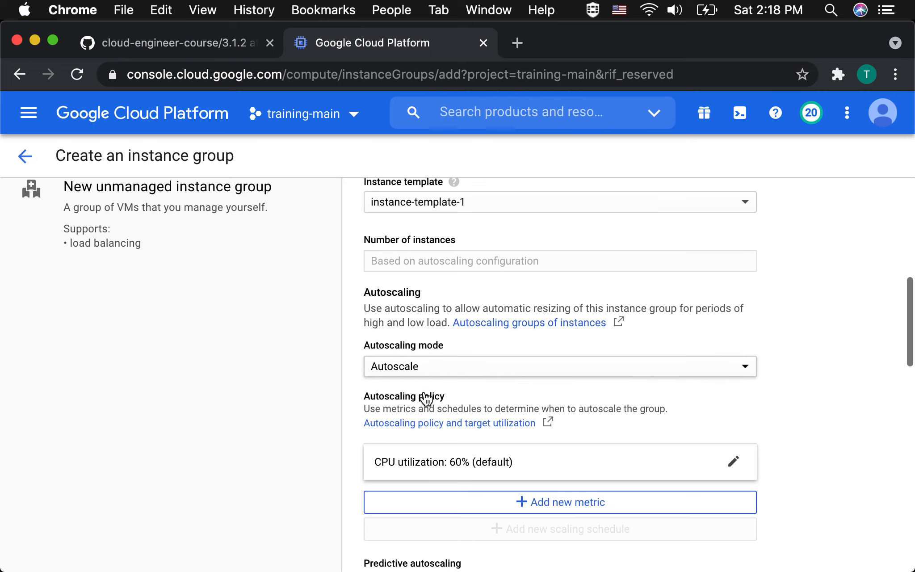
pyautogui.click(474, 375)
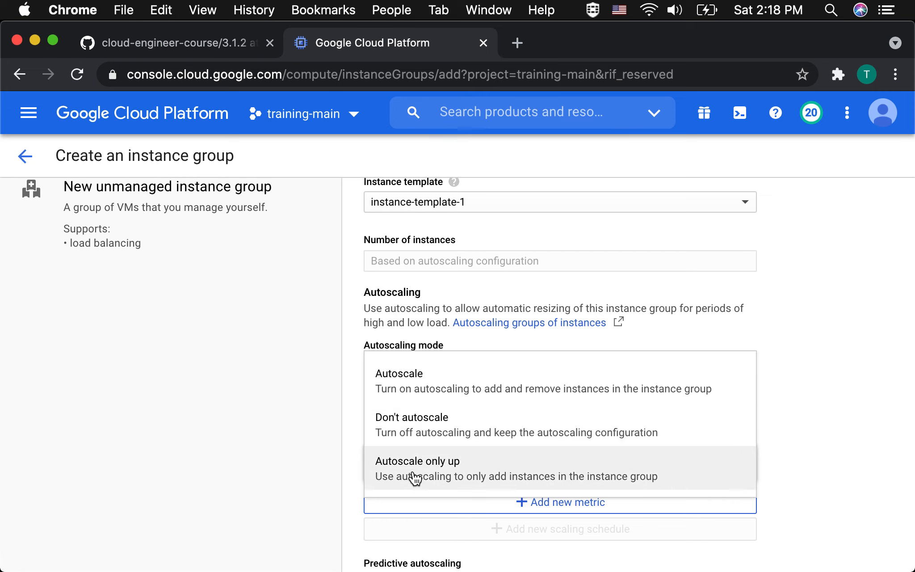
pyautogui.click(458, 376)
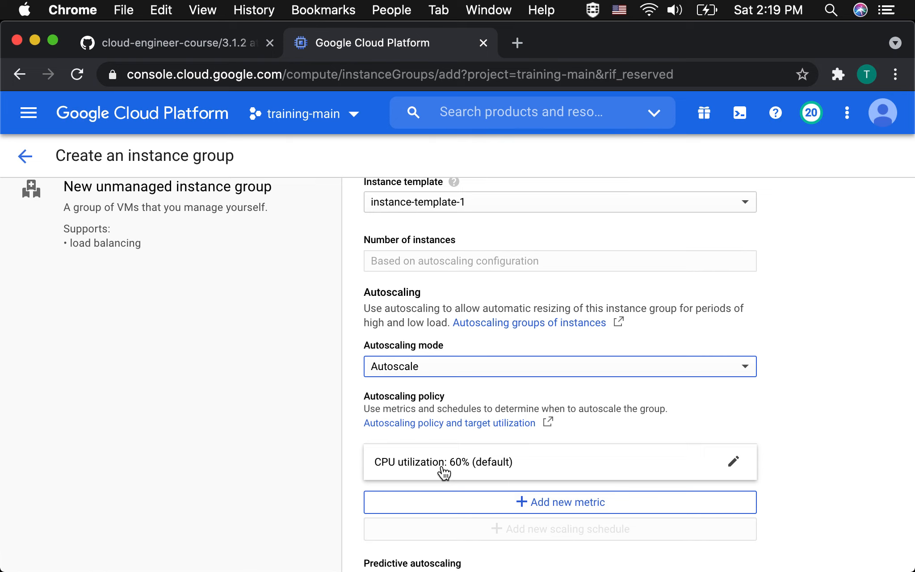
# Examine the group's autoscaling policy, predictive autoscaling, cool down period, instance limits and scale-in settings
pyautogui.scroll(-15, 443, 468)
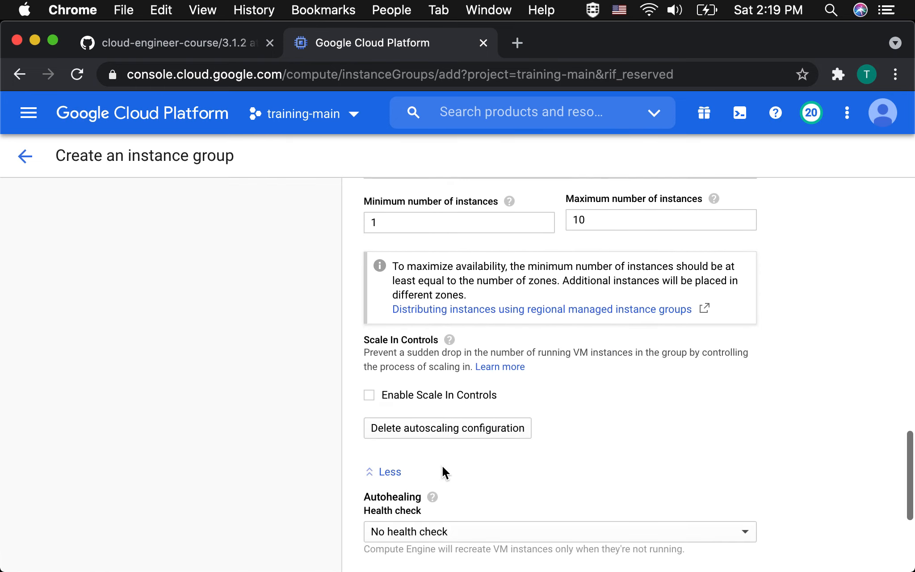
pyautogui.scroll(-4, 442, 464)
pyautogui.scroll(7, 442, 464)
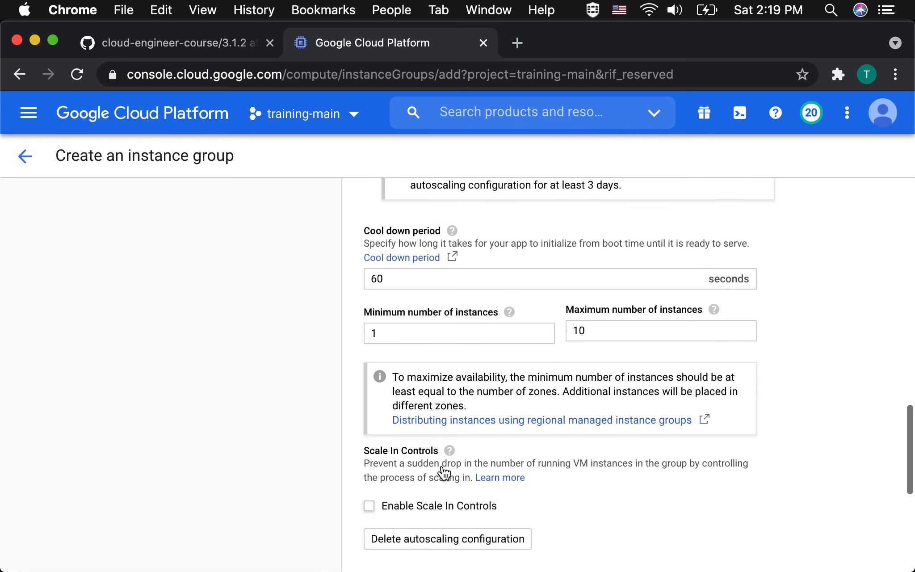
pyautogui.scroll(1, 442, 465)
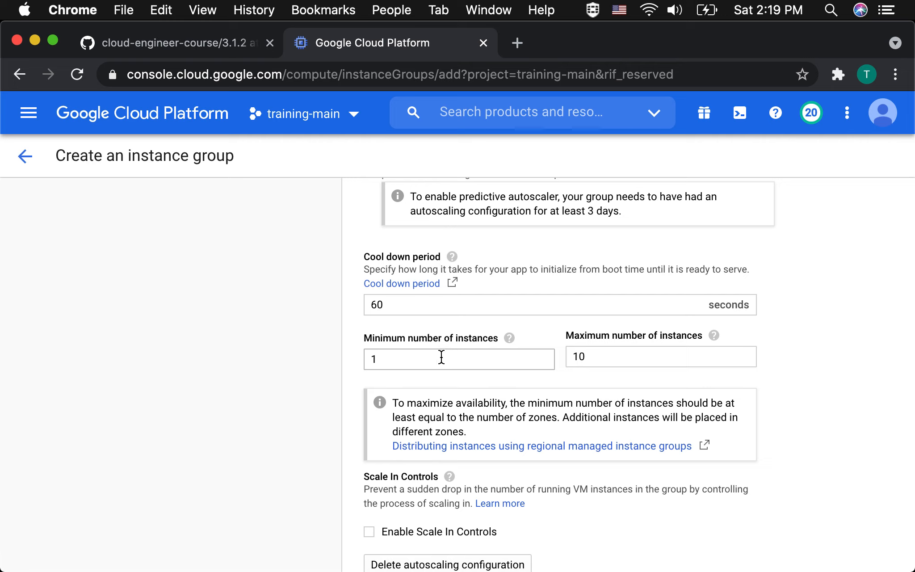
pyautogui.scroll(10, 442, 356)
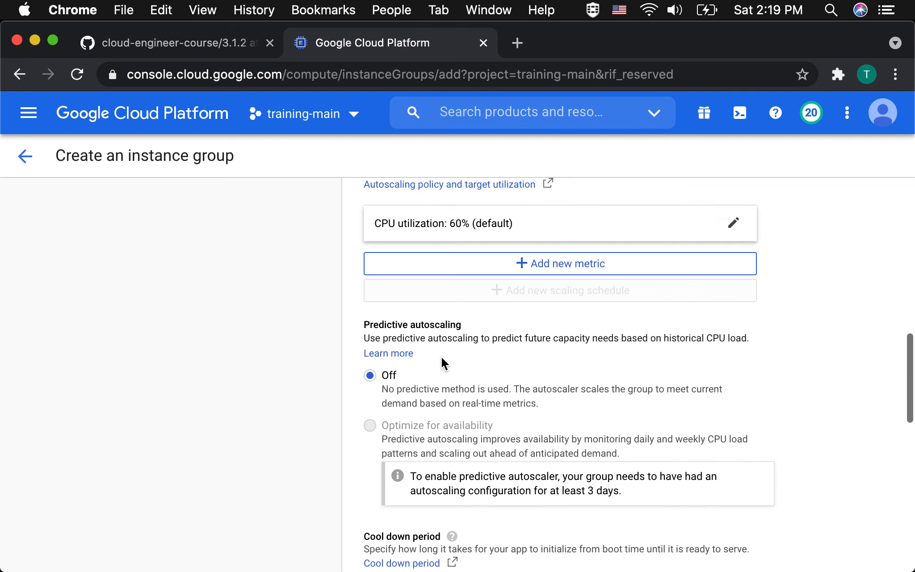
pyautogui.scroll(-4, 441, 356)
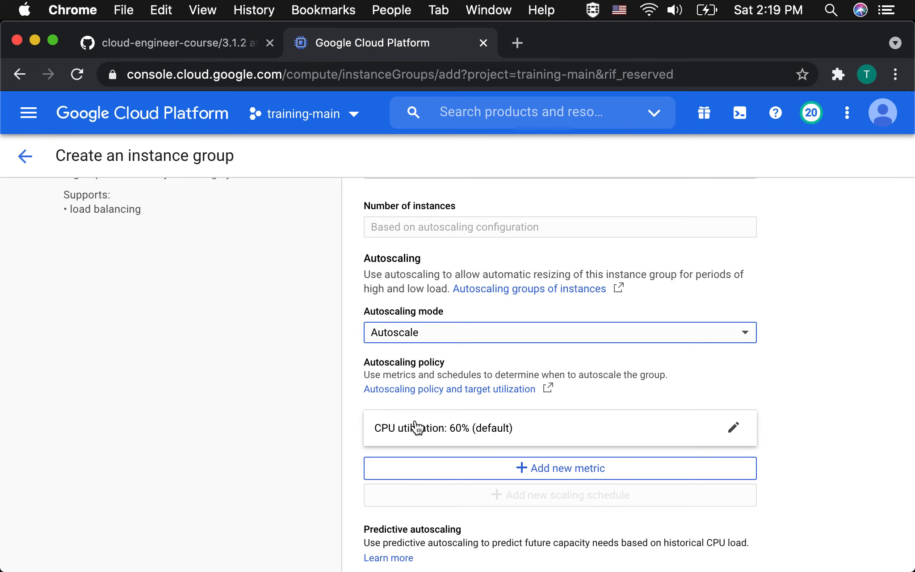
# Open the CPU utilization metric of the autoscaling policy, review the available metric types and keep CPU utilization
pyautogui.click(447, 430)
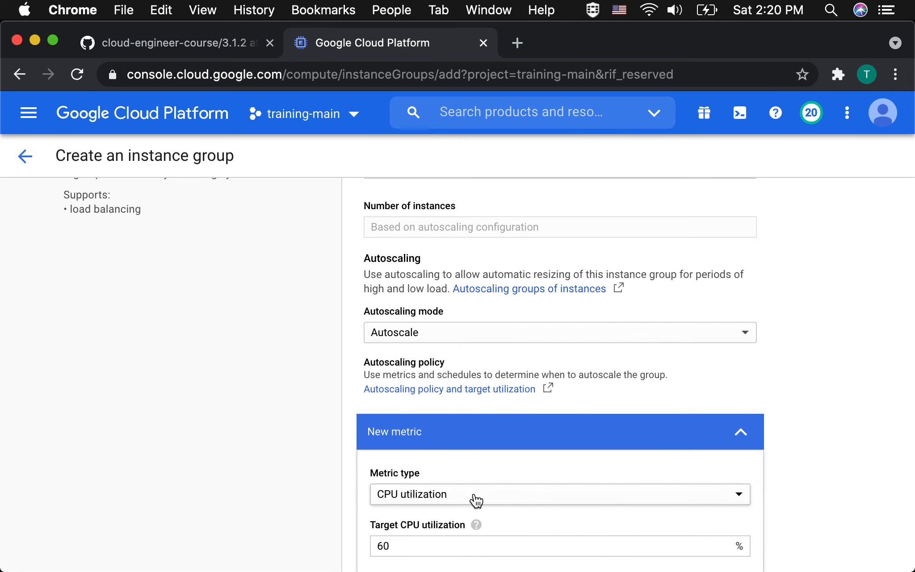
pyautogui.scroll(-2, 475, 496)
pyautogui.click(490, 452)
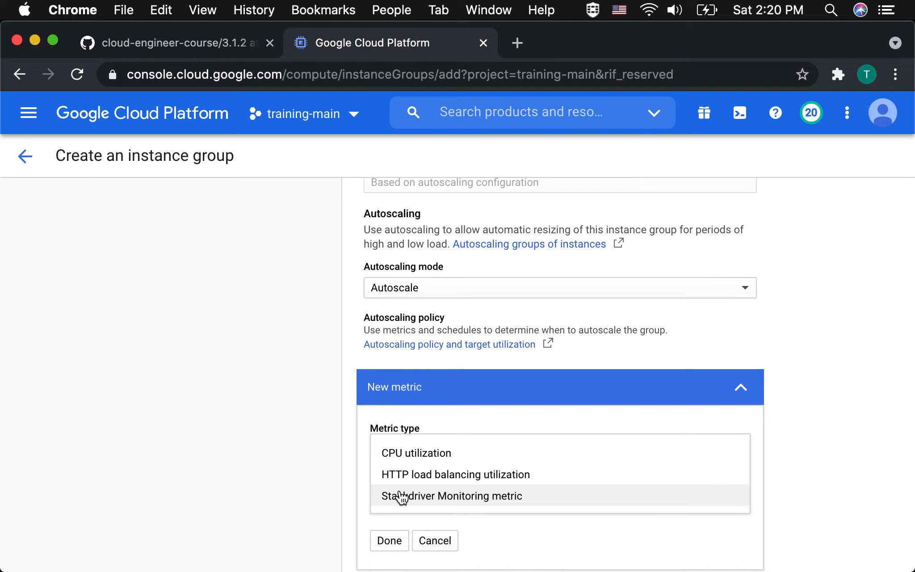
pyautogui.scroll(-1, 402, 497)
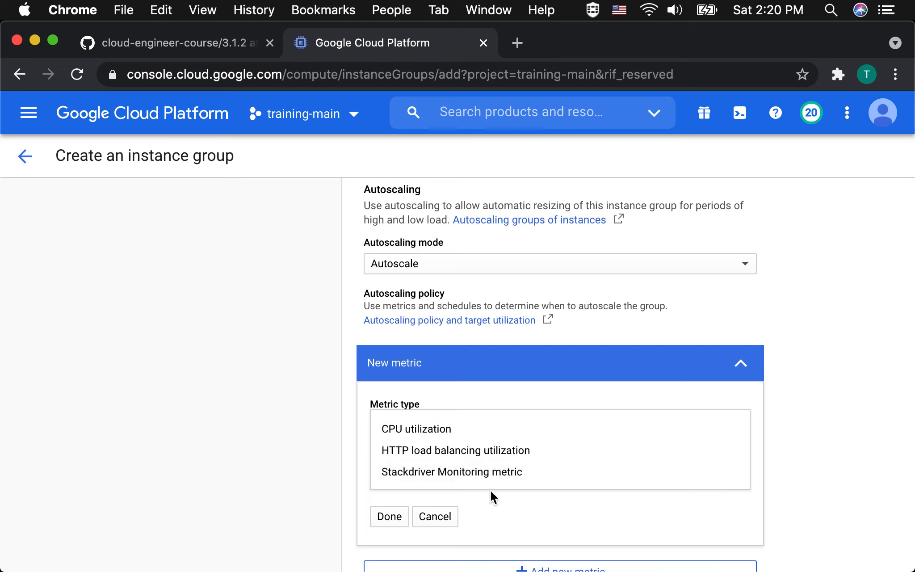
pyautogui.click(433, 435)
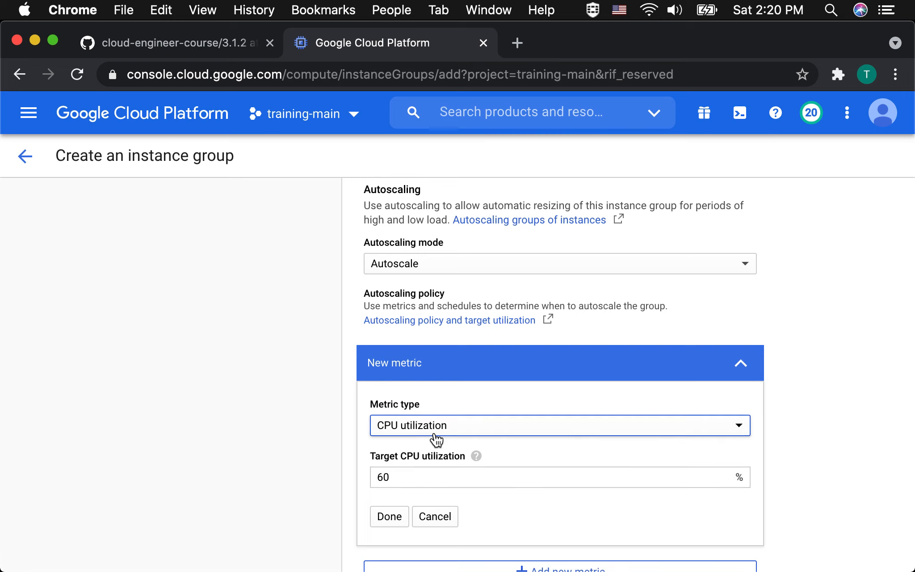
pyautogui.scroll(-1, 436, 440)
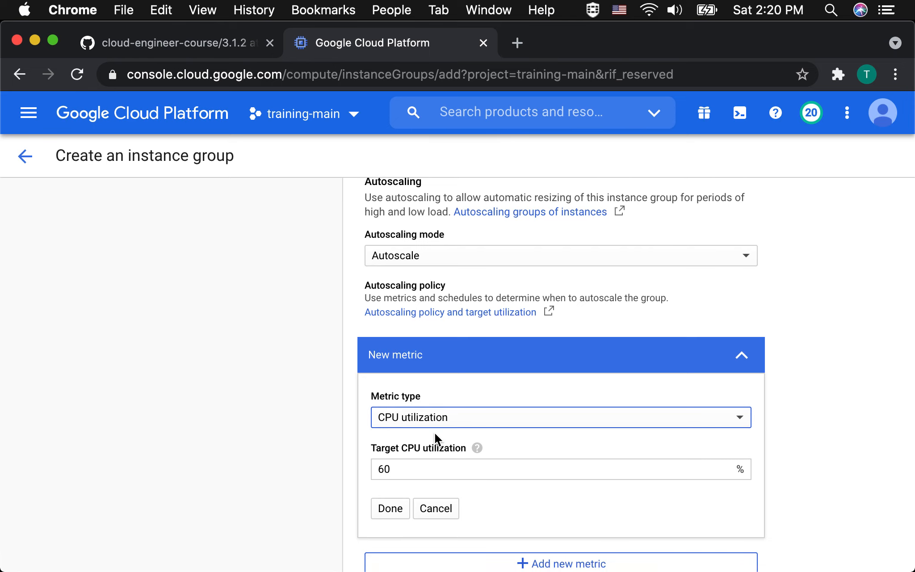
# Set the autoscaling mode to Don't autoscale and the number of instances to 3
pyautogui.scroll(3, 435, 431)
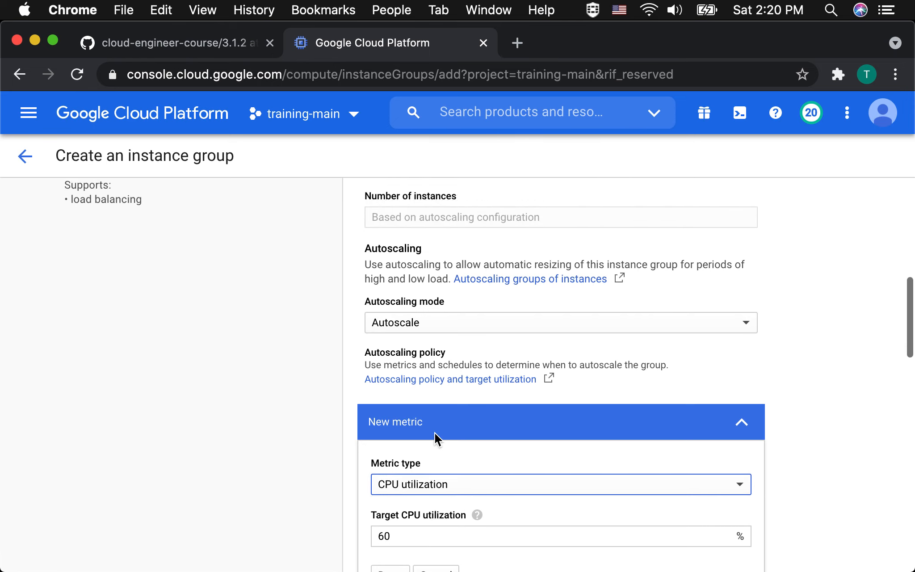
pyautogui.click(440, 322)
pyautogui.click(420, 376)
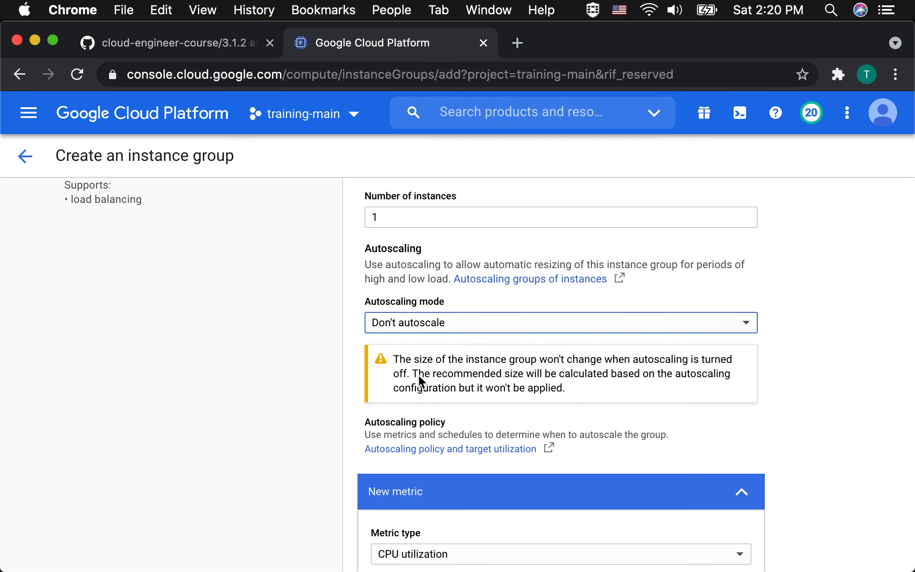
pyautogui.scroll(2, 419, 378)
pyautogui.moveTo(394, 273); pyautogui.dragTo(358, 271)
pyautogui.write('3')
pyautogui.click(473, 300)
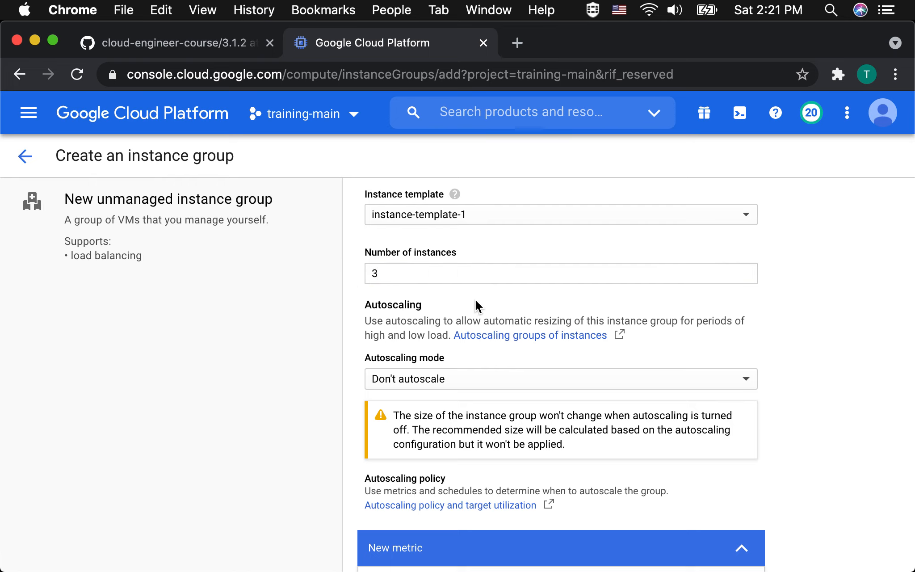
# Examine the remaining group settings, from the scaling metric and instance limits to instance redistribution and autohealing
pyautogui.scroll(-20, 475, 299)
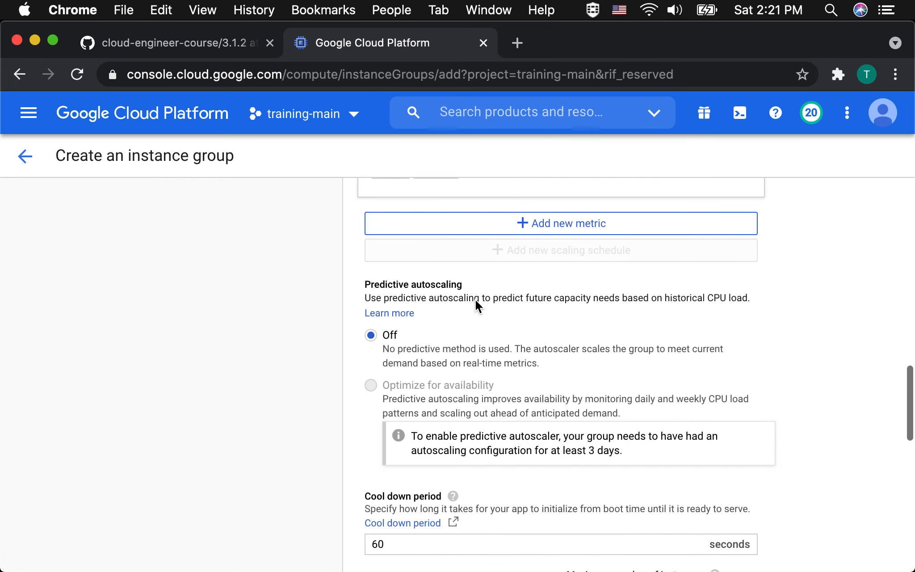
pyautogui.scroll(5, 474, 299)
pyautogui.scroll(1, 475, 299)
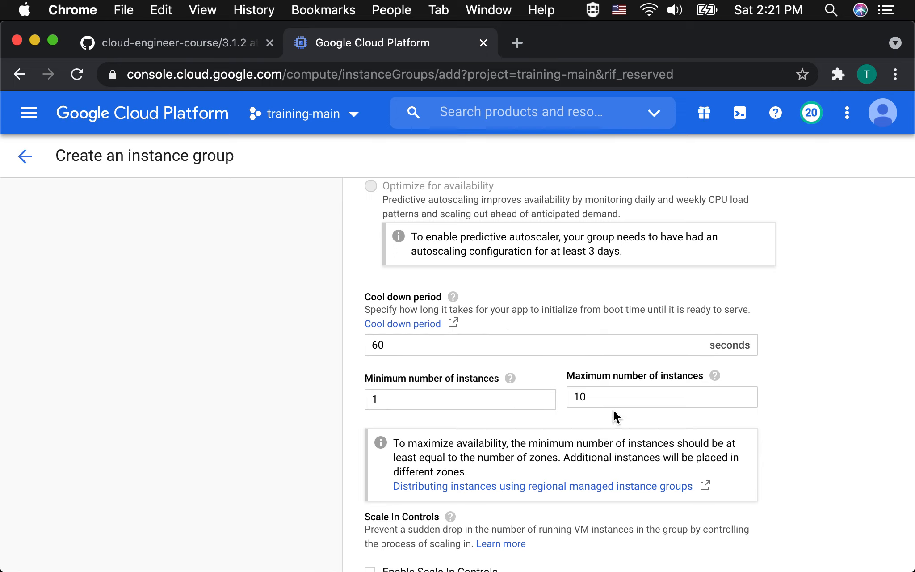
pyautogui.scroll(15, 614, 409)
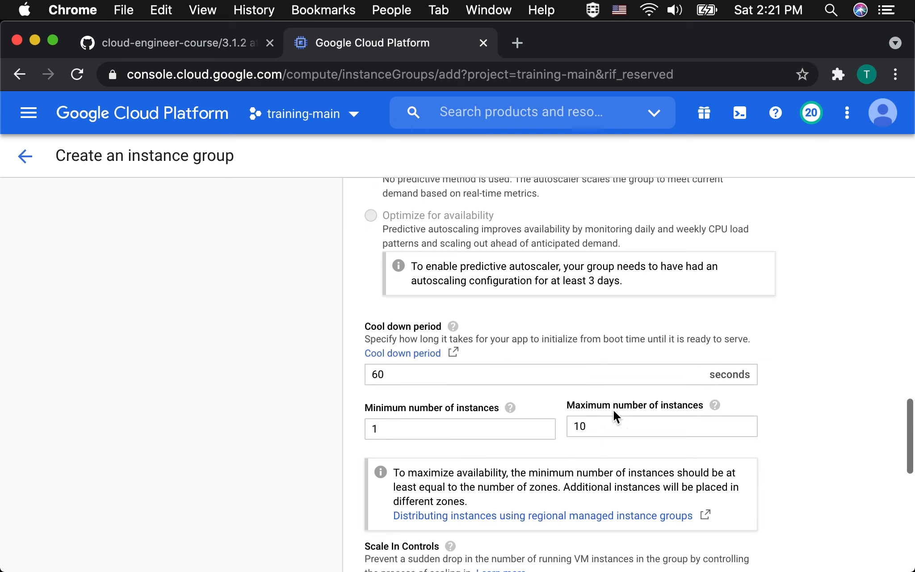
pyautogui.scroll(2, 614, 409)
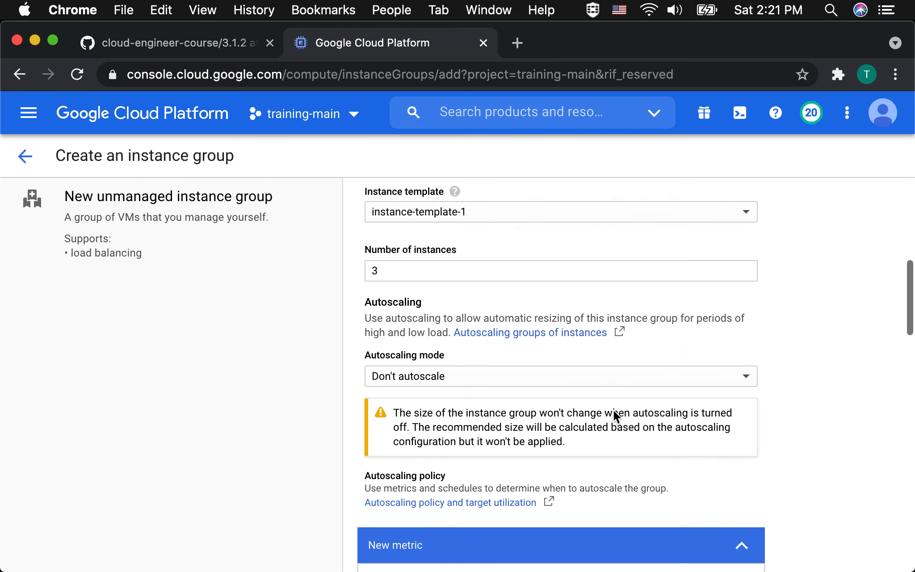
pyautogui.scroll(-5, 613, 409)
pyautogui.scroll(-10, 613, 411)
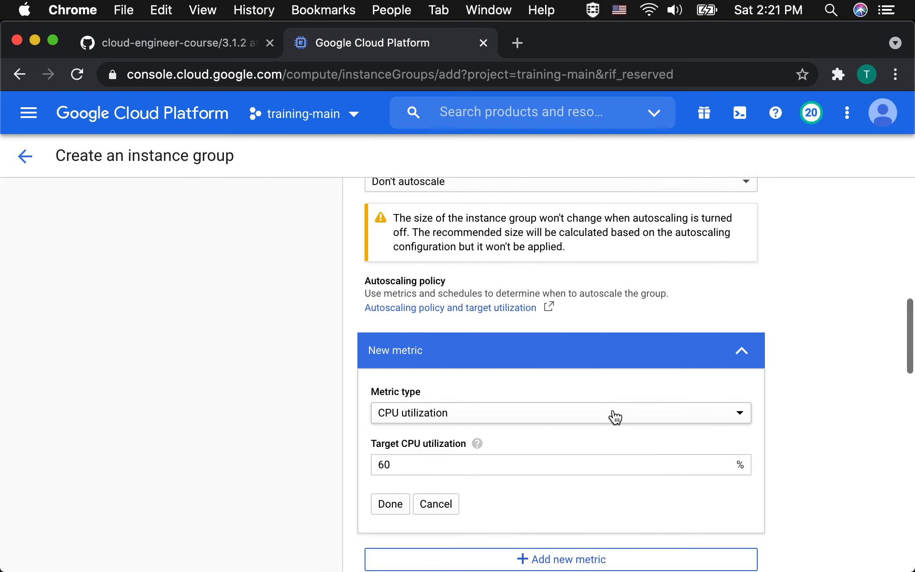
pyautogui.scroll(-5, 613, 408)
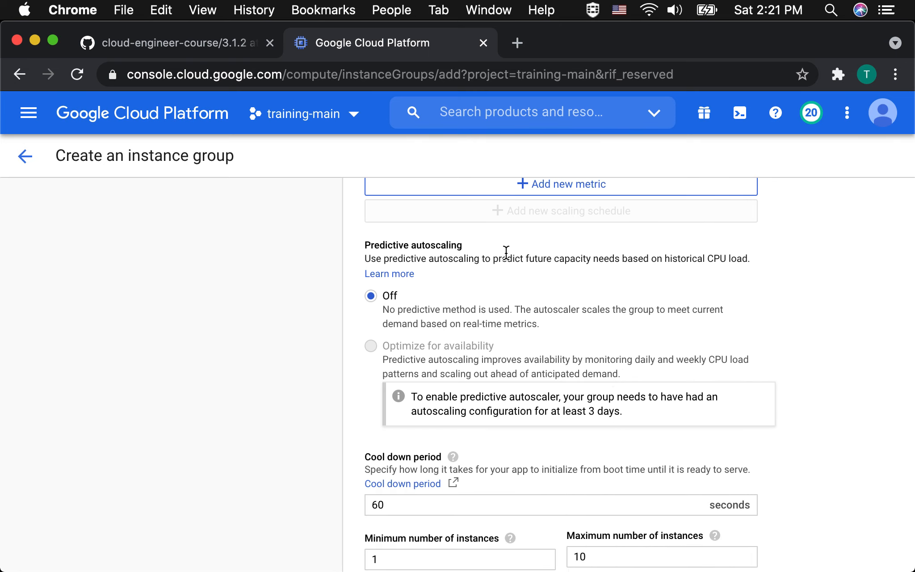
pyautogui.scroll(-8, 594, 382)
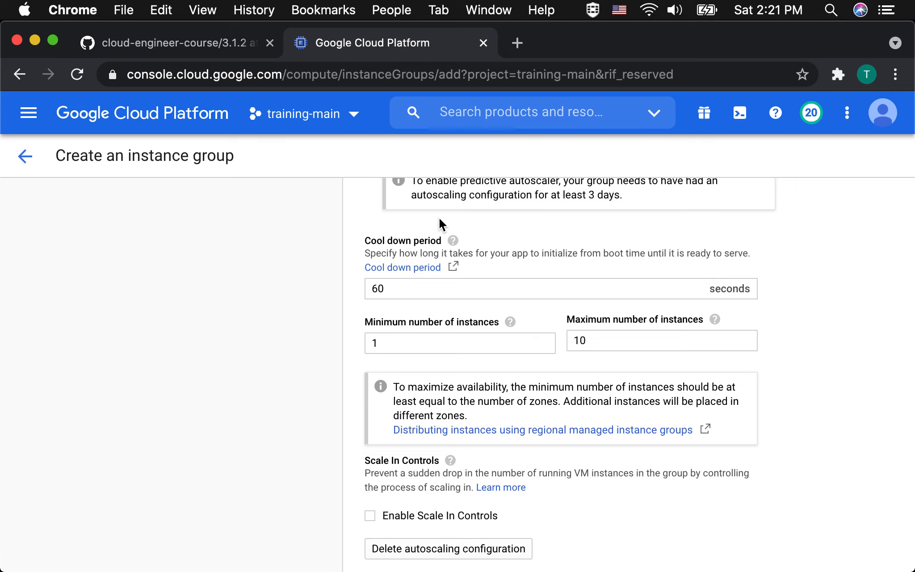
pyautogui.scroll(-5, 439, 217)
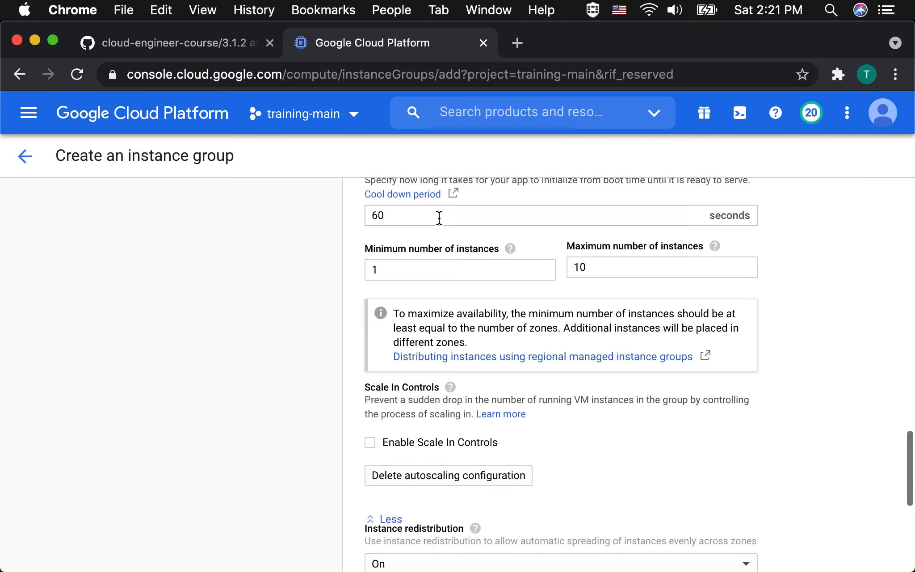
pyautogui.scroll(-3, 439, 217)
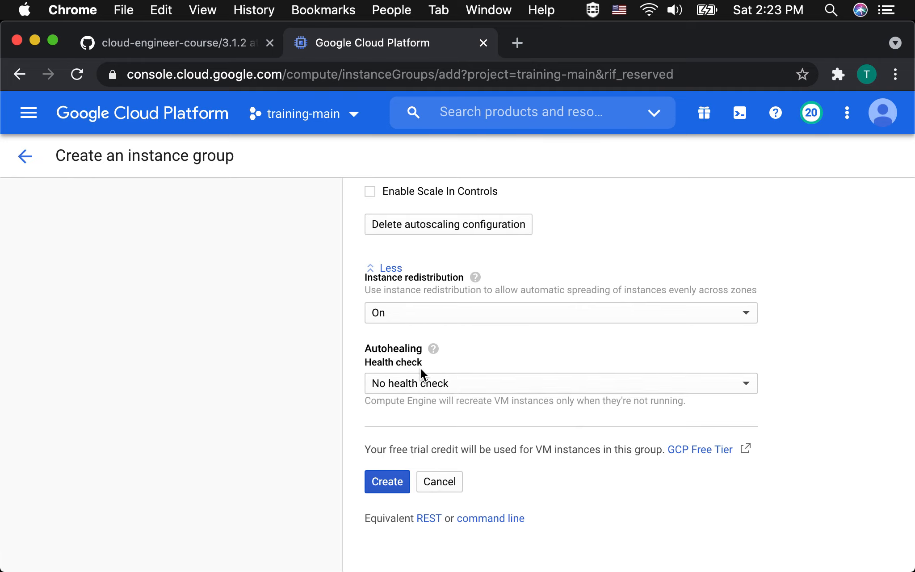
# Check the whole form for instance-group-1 once more and create the instance group
pyautogui.scroll(3, 421, 367)
pyautogui.scroll(2, 420, 366)
pyautogui.scroll(-5, 420, 367)
pyautogui.scroll(20, 421, 367)
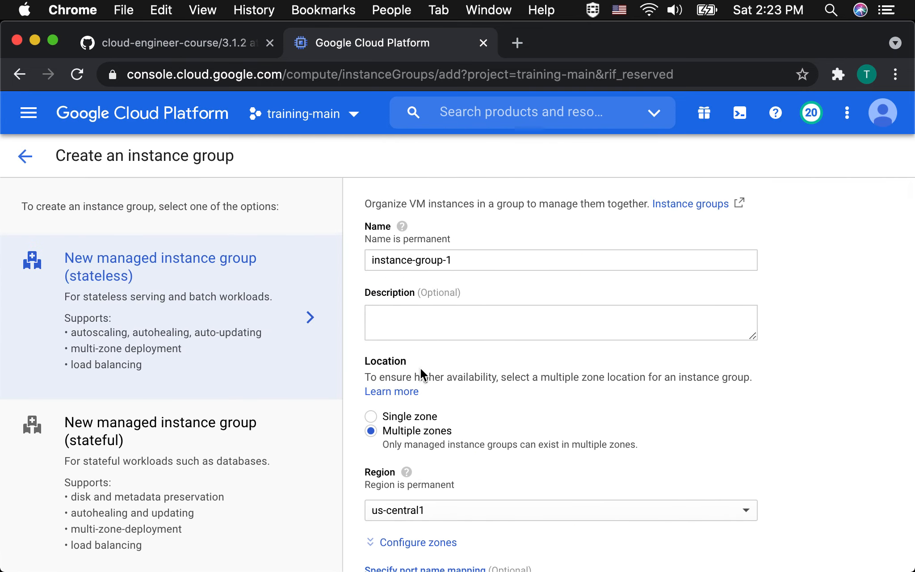
pyautogui.scroll(-20, 421, 367)
pyautogui.scroll(-10, 421, 367)
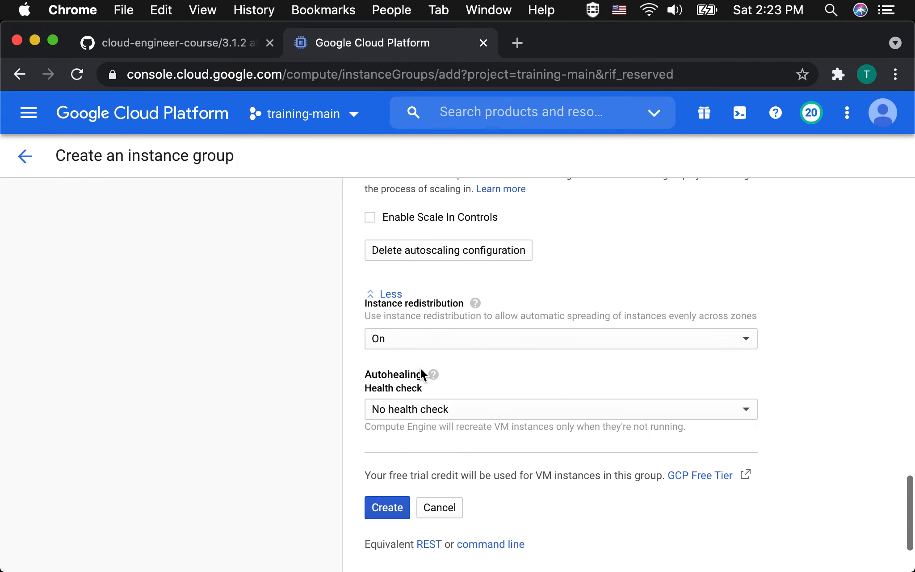
pyautogui.click(385, 483)
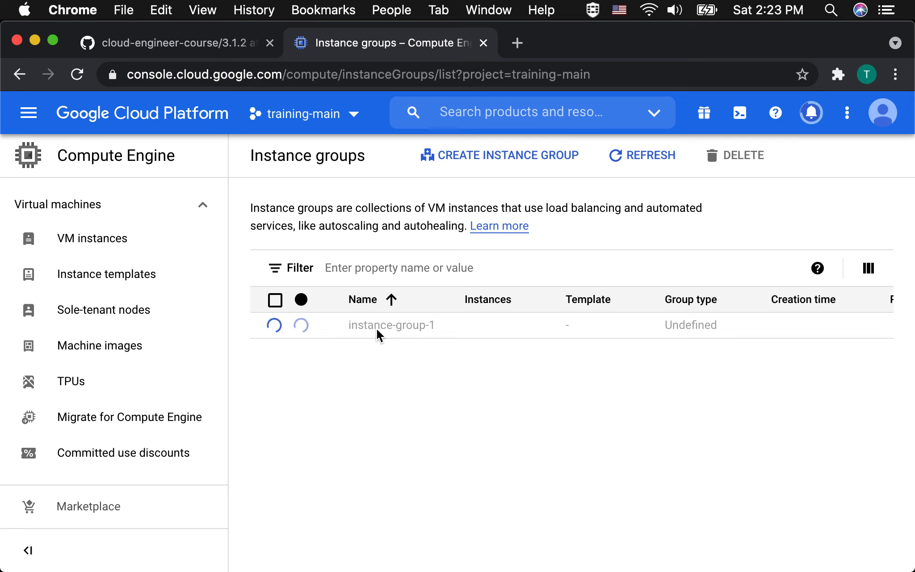
pyautogui.moveTo(480, 559)
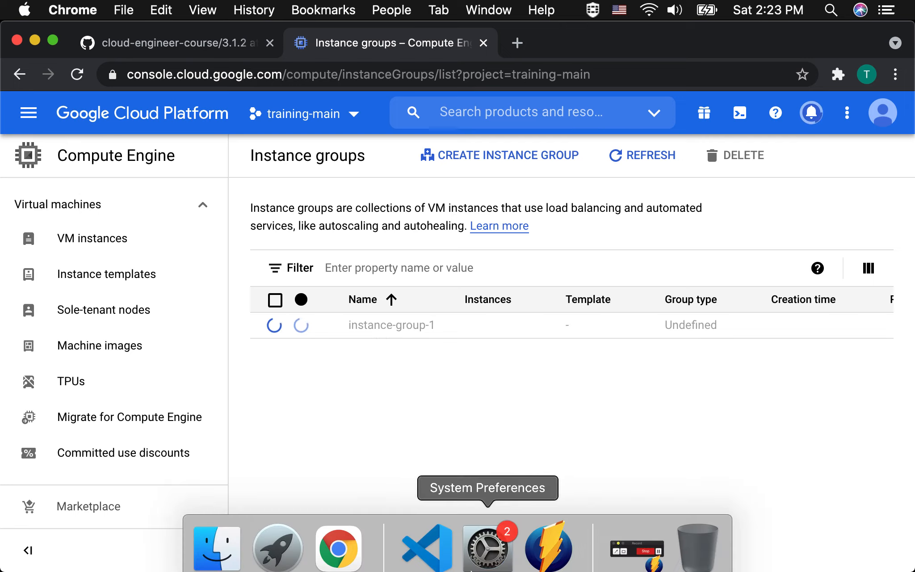
pyautogui.click(642, 555)
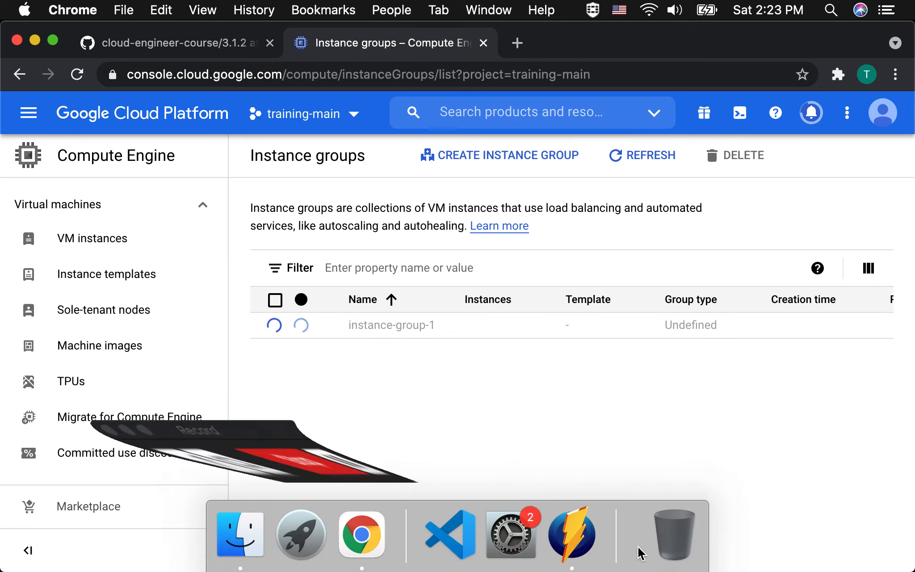
pyautogui.click(275, 461)
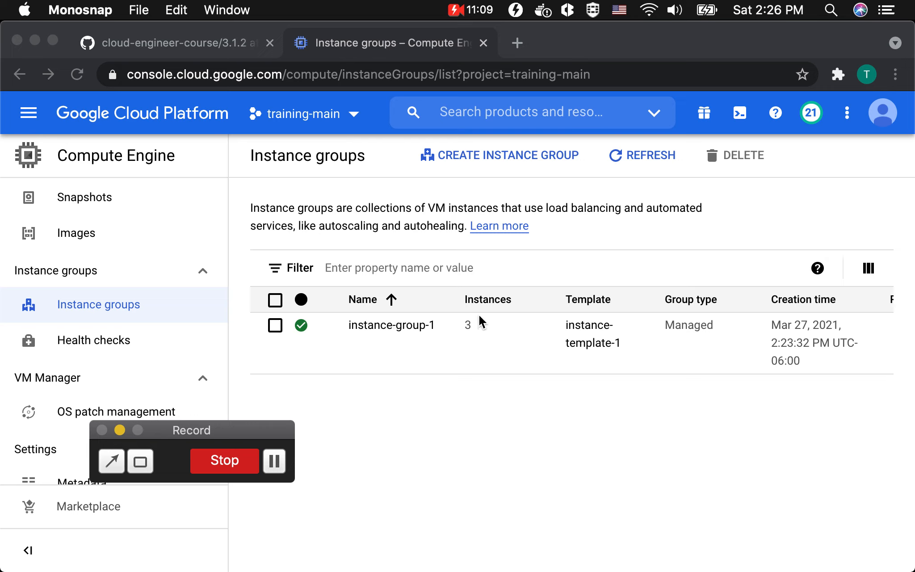
# Go to the Compute Engine VM instances page and look over the instances belonging to instance-group-1
pyautogui.scroll(10, 151, 323)
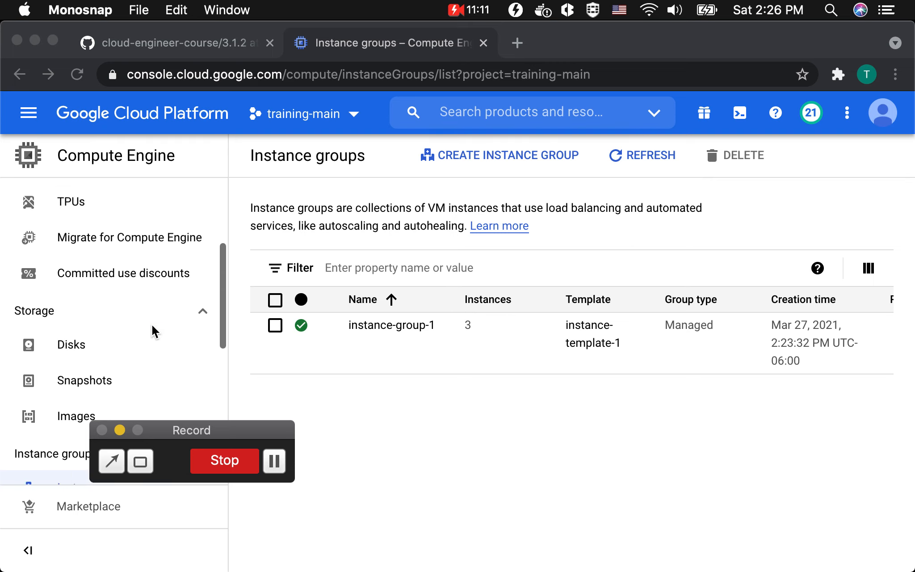
pyautogui.click(103, 237)
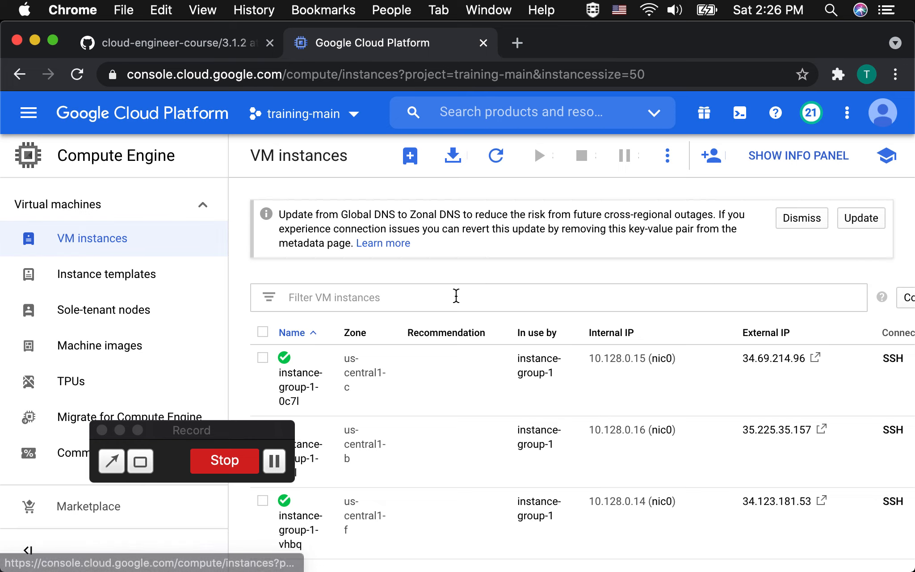
pyautogui.scroll(-3, 457, 294)
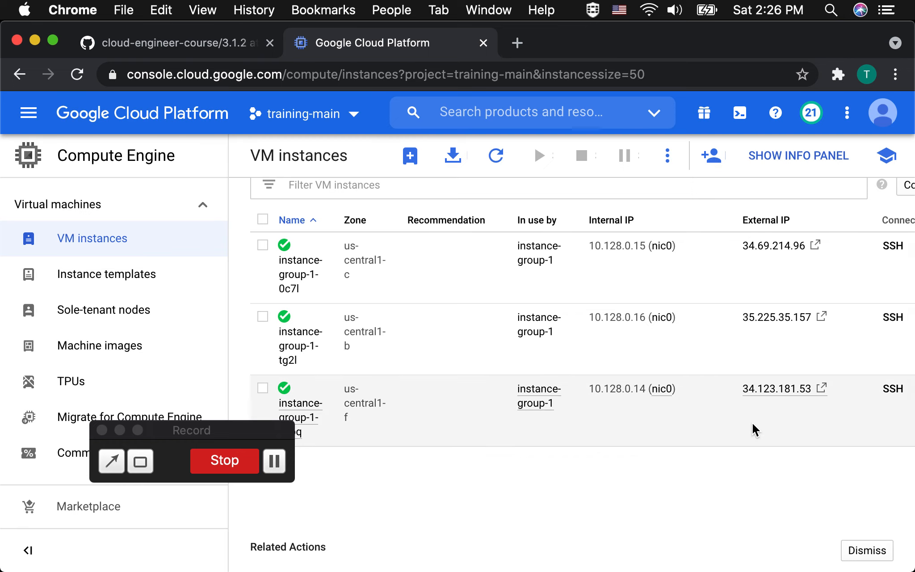
# Check the web page served at the external IP of each of the three group VMs, closing each tab before opening the following one
pyautogui.click(780, 249)
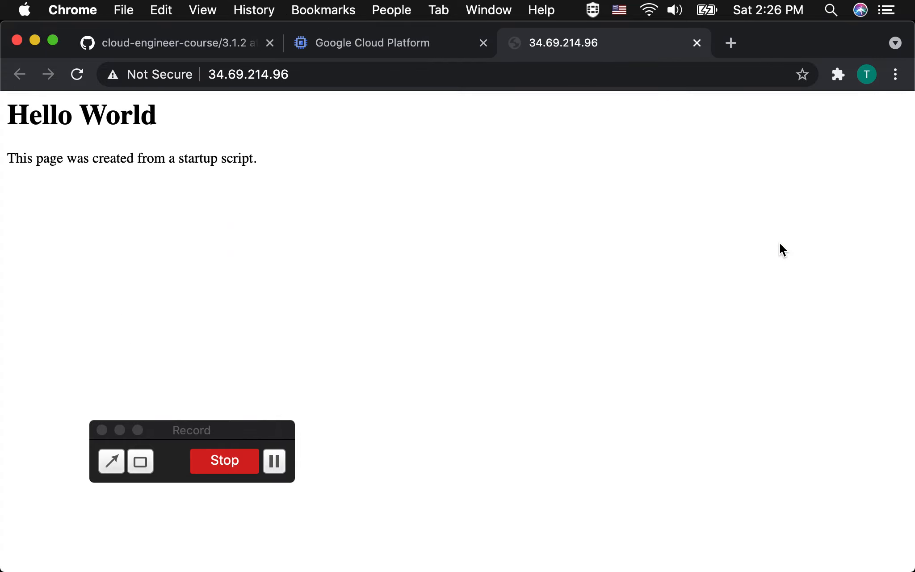
pyautogui.click(697, 44)
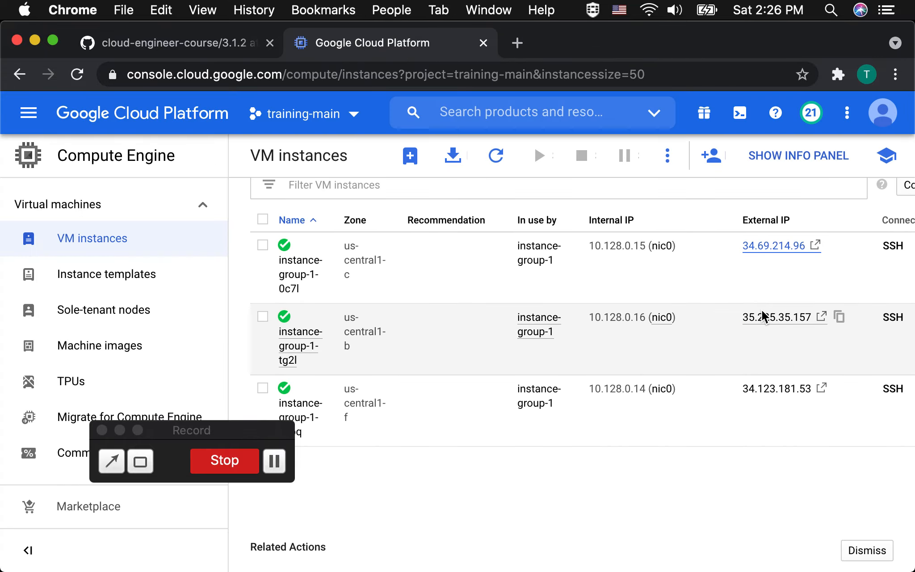
pyautogui.click(762, 313)
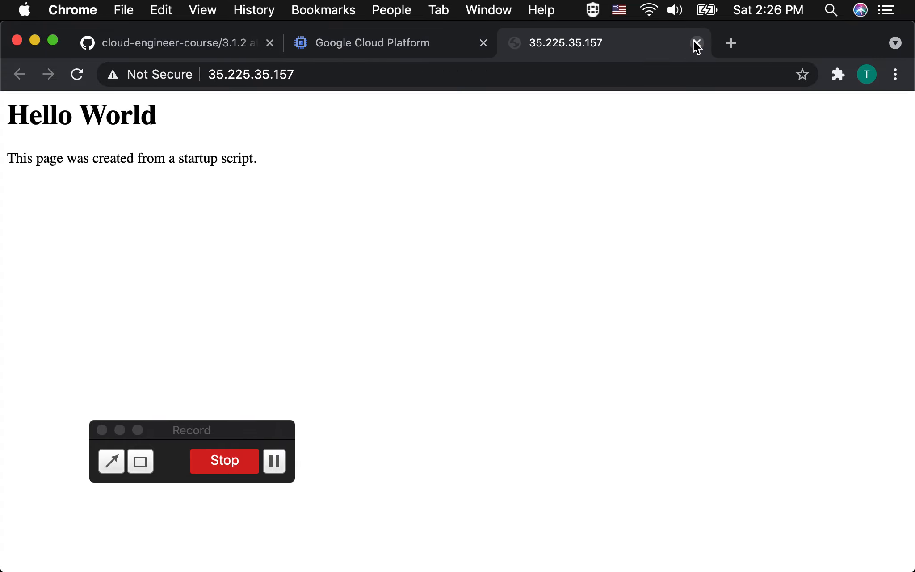
pyautogui.click(696, 44)
pyautogui.click(772, 379)
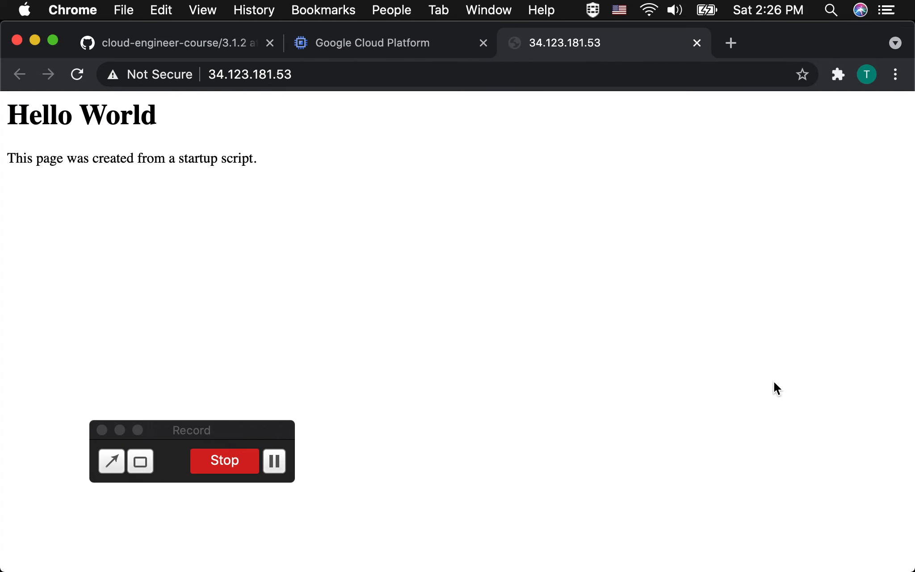
# Close the last VM's web page and go to the Compute Engine Instance groups page
pyautogui.click(695, 42)
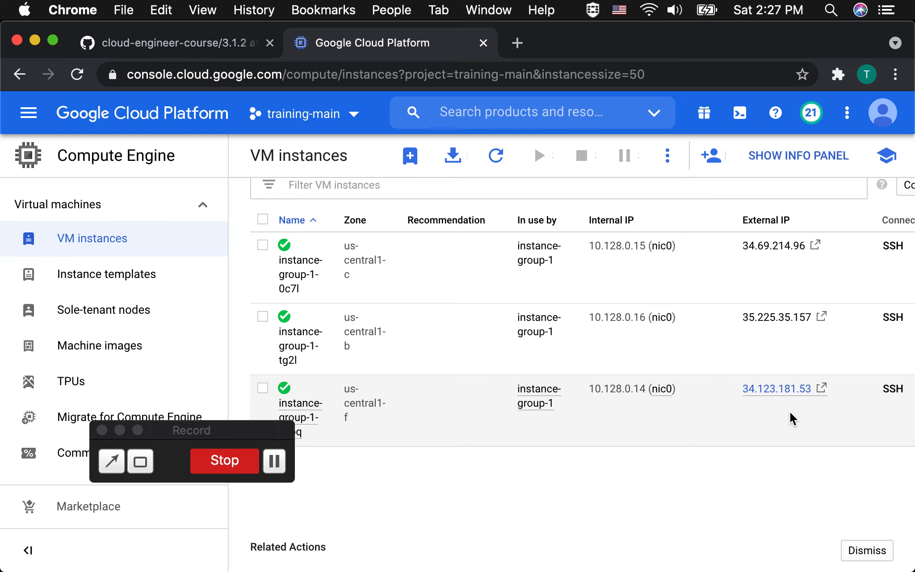
pyautogui.scroll(3, 554, 343)
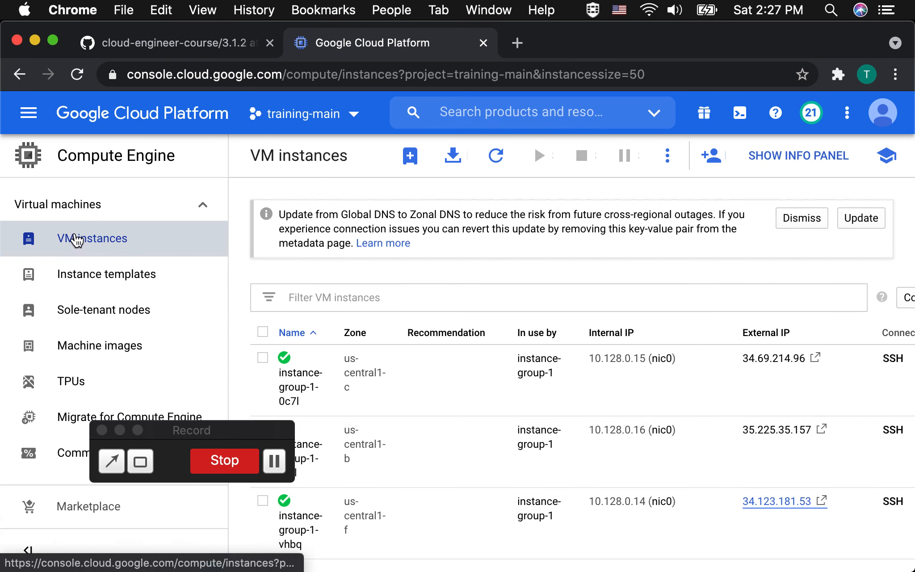
pyautogui.scroll(-6, 61, 310)
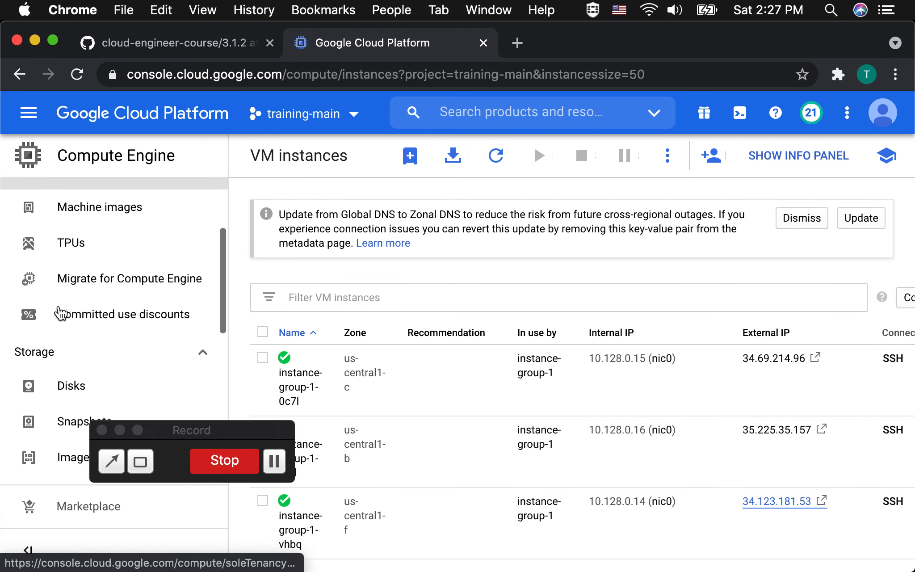
pyautogui.scroll(-4, 62, 313)
pyautogui.click(82, 213)
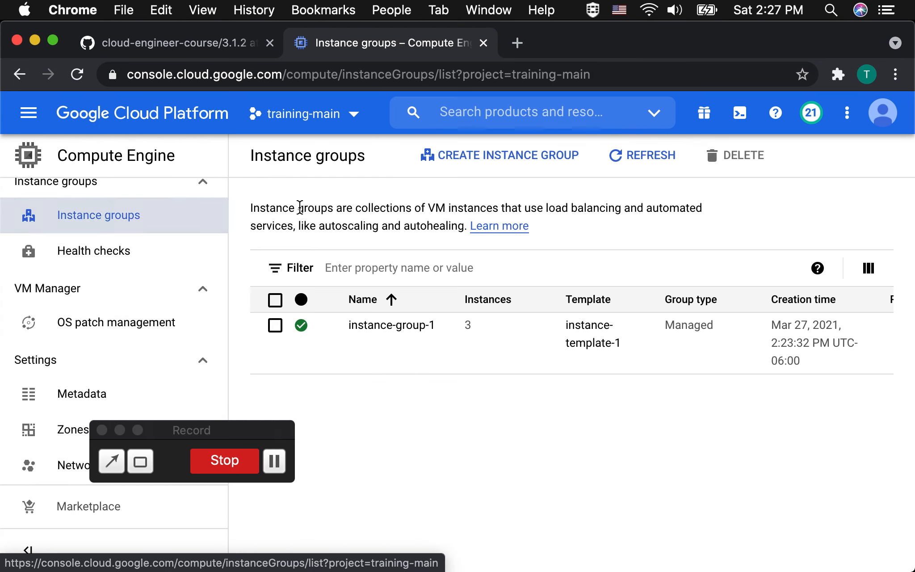
# Start a new instance group and compare the stateless managed, stateful managed and unmanaged group types with their supported features
pyautogui.click(485, 168)
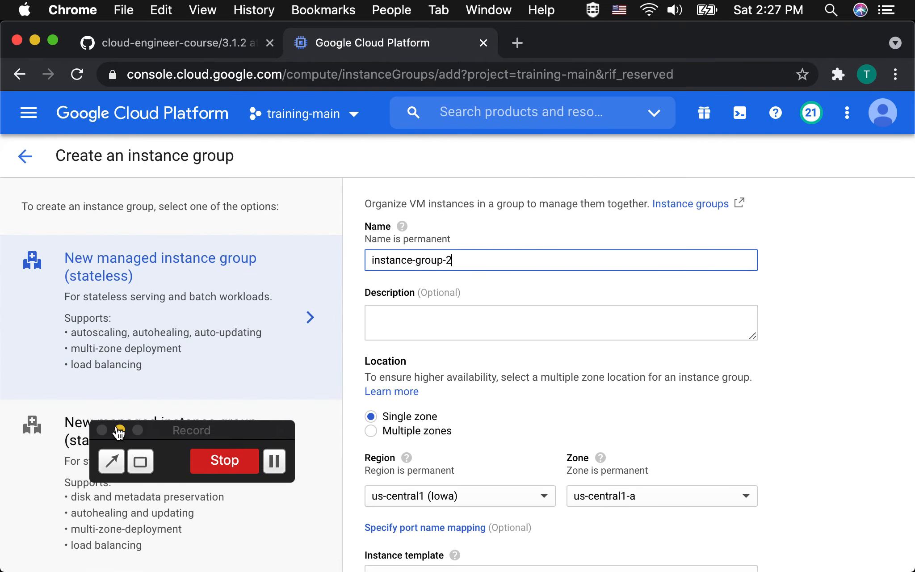
pyautogui.scroll(-5, 204, 423)
pyautogui.scroll(4, 204, 423)
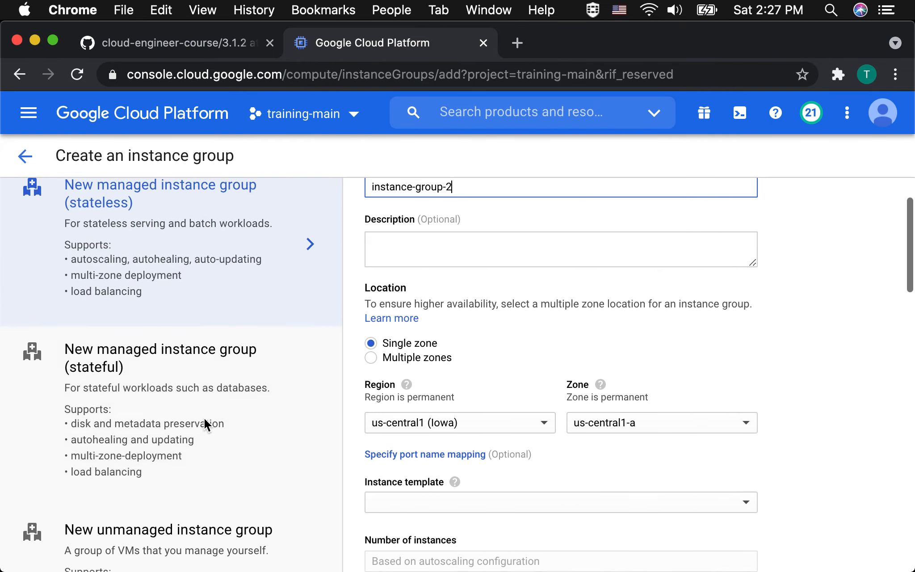
pyautogui.scroll(2, 198, 405)
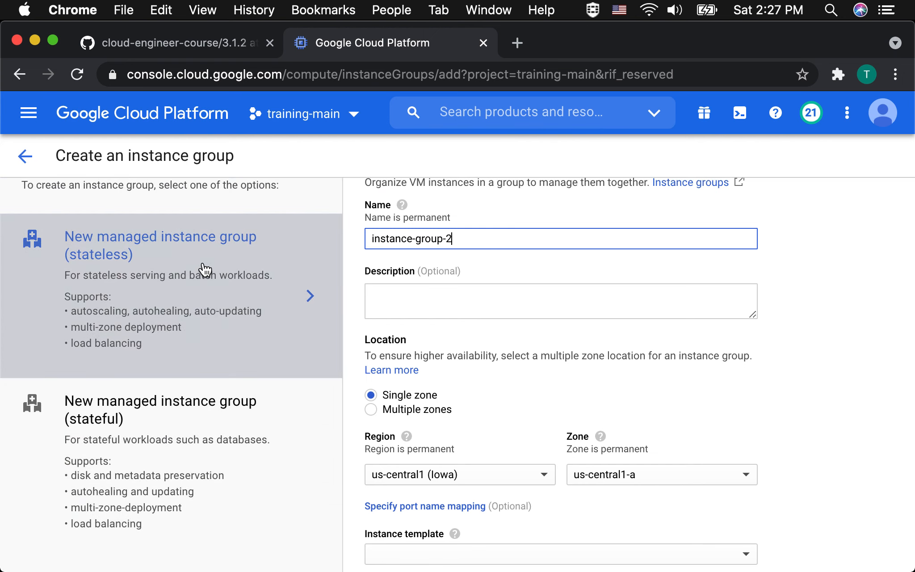
pyautogui.scroll(-4, 205, 270)
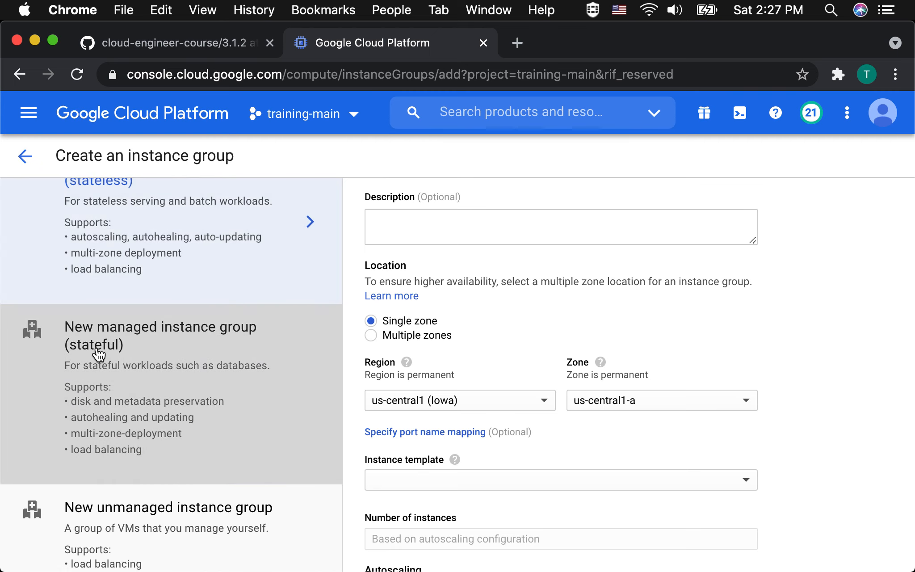
pyautogui.scroll(3, 98, 355)
pyautogui.scroll(-1, 98, 354)
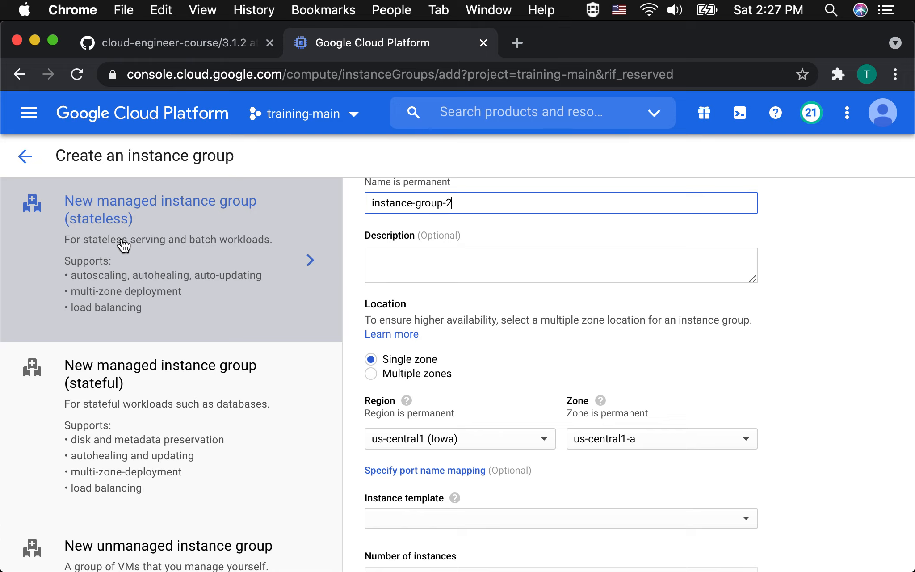
pyautogui.scroll(-3, 120, 242)
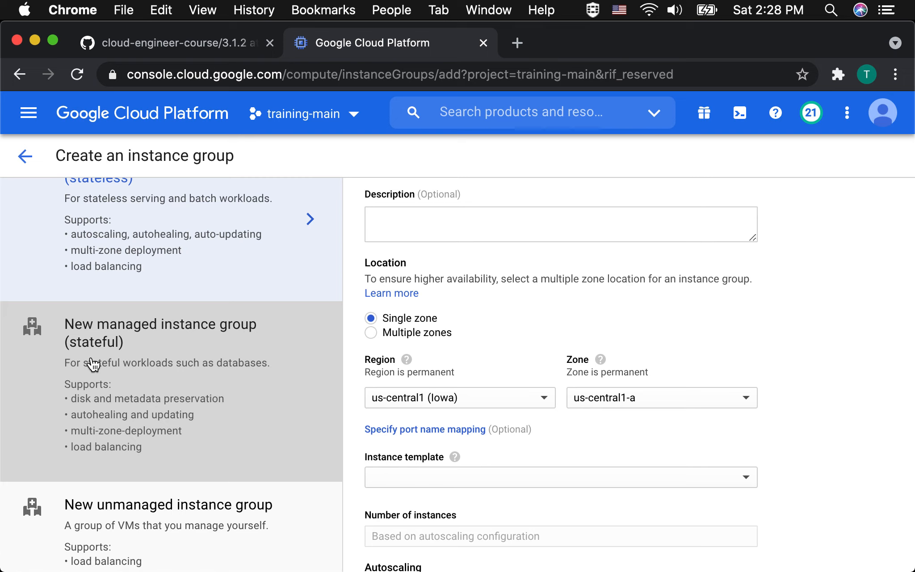
pyautogui.scroll(2, 93, 364)
pyautogui.scroll(-3, 93, 364)
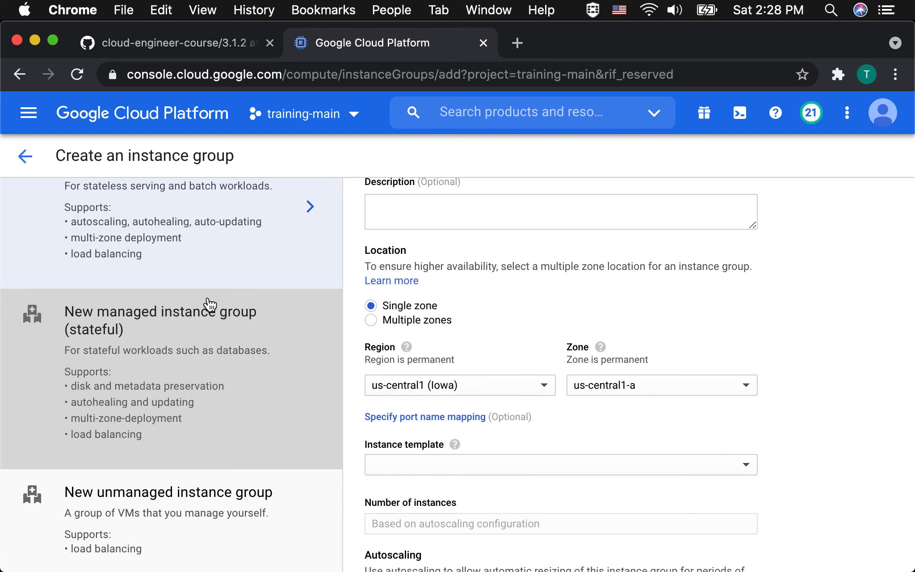
pyautogui.scroll(-4, 210, 305)
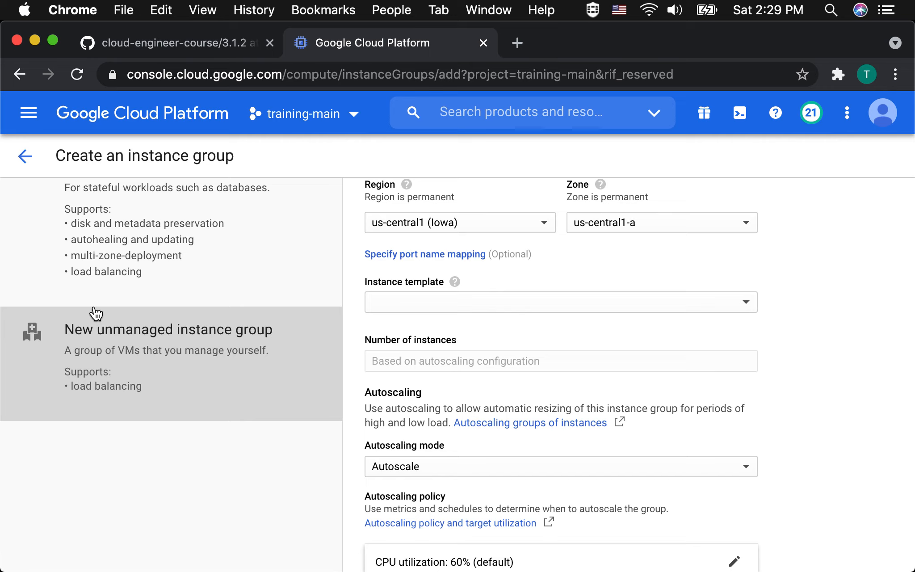
pyautogui.scroll(5, 96, 312)
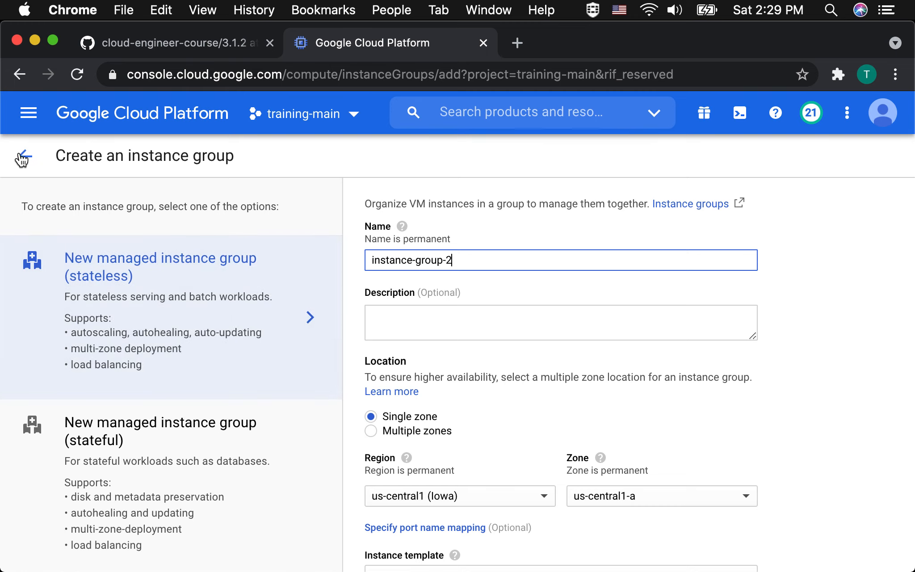
# Leave the creation form without creating a group, then select instance-group-1 and request its deletion
pyautogui.click(24, 157)
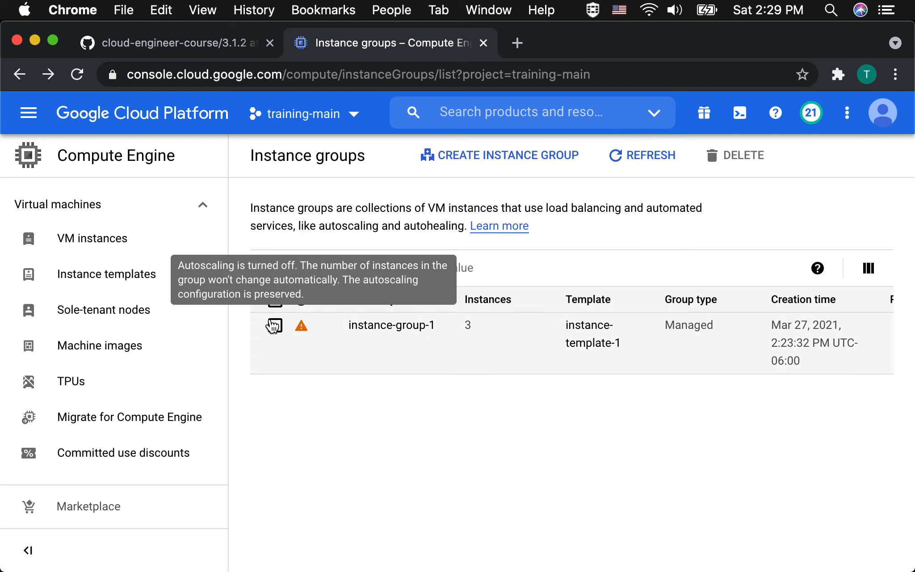
pyautogui.click(275, 328)
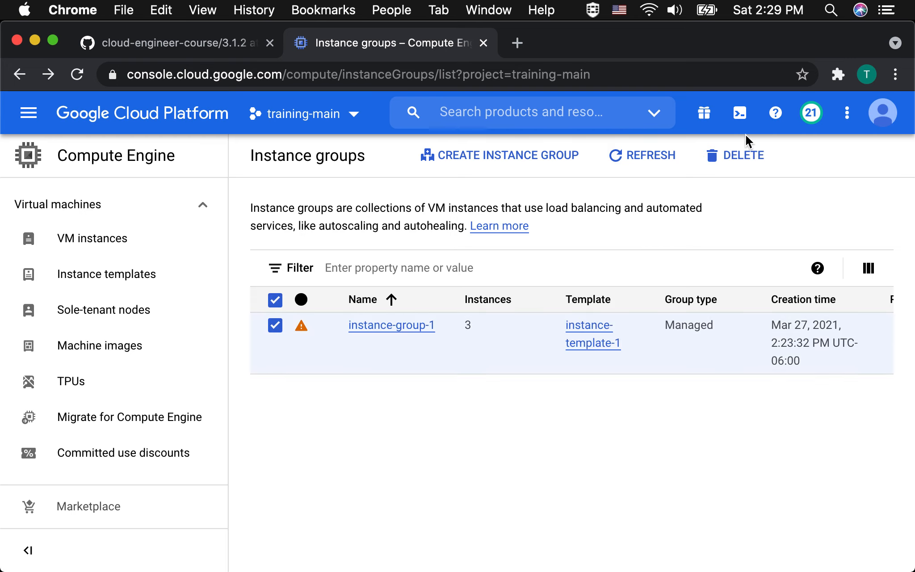
pyautogui.click(738, 156)
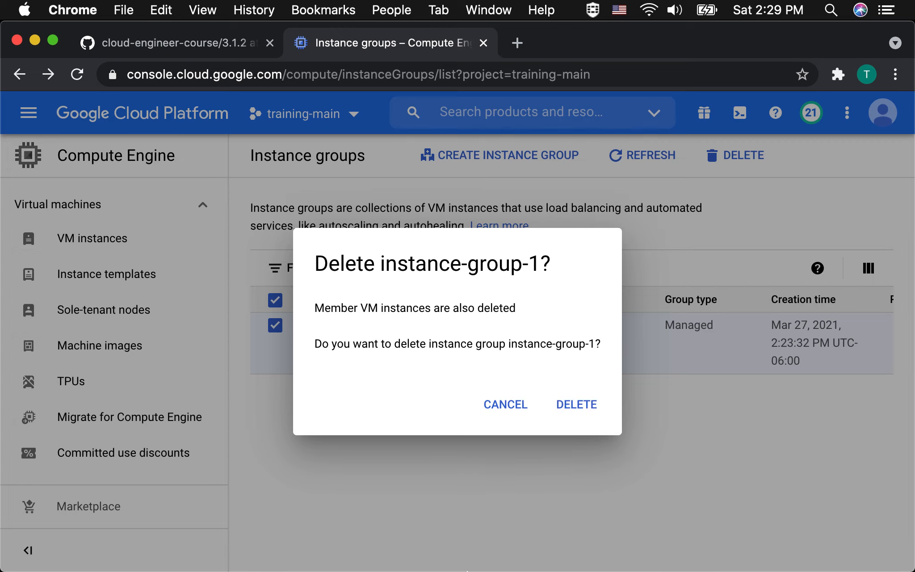
pyautogui.moveTo(490, 554)
pyautogui.click(637, 554)
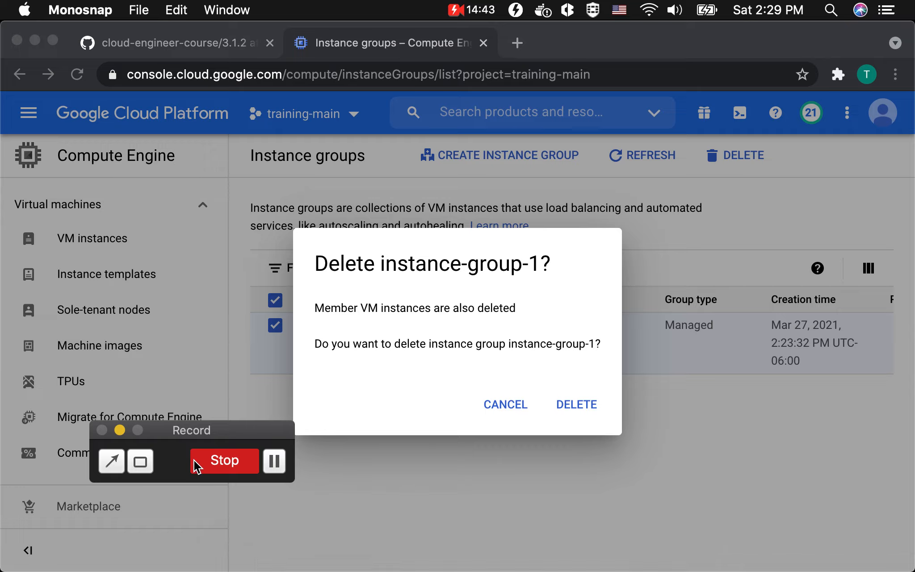